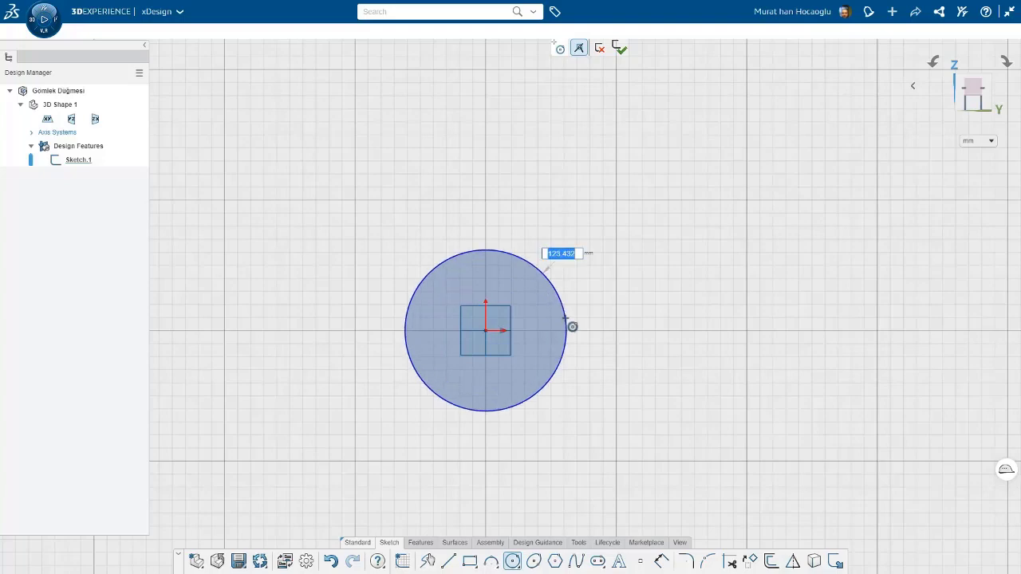
Set the diameter of the circle centred on the origin to 30 mm and finish the sketch
type("30")
key("Return")
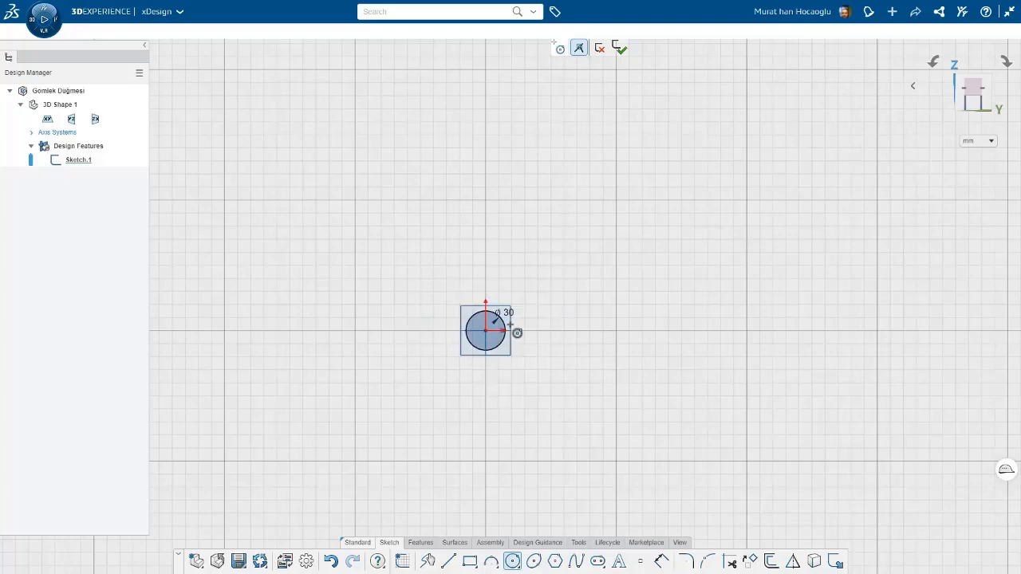
scroll(517, 333, "up", 3)
left_click(621, 50)
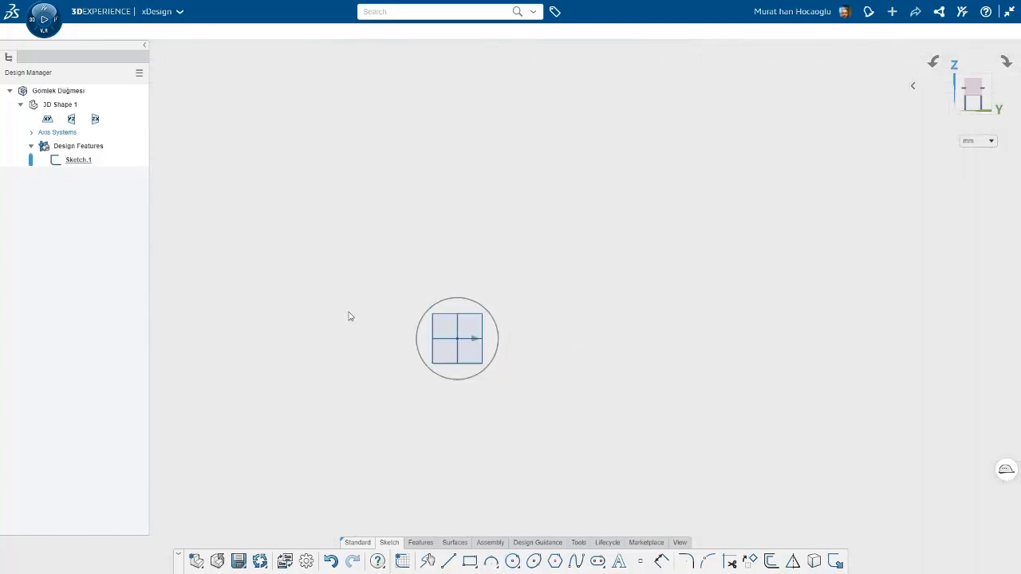
Start a solid Extrude of the 30 mm circle with a Blind distance of 2 mm in Direction 1
scroll(501, 366, "up", 2)
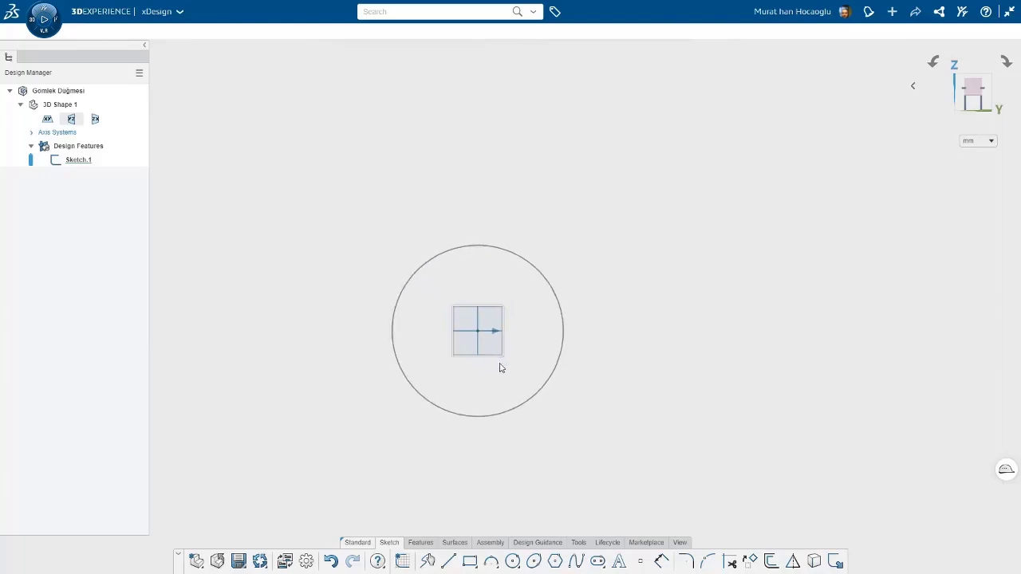
left_click(410, 543)
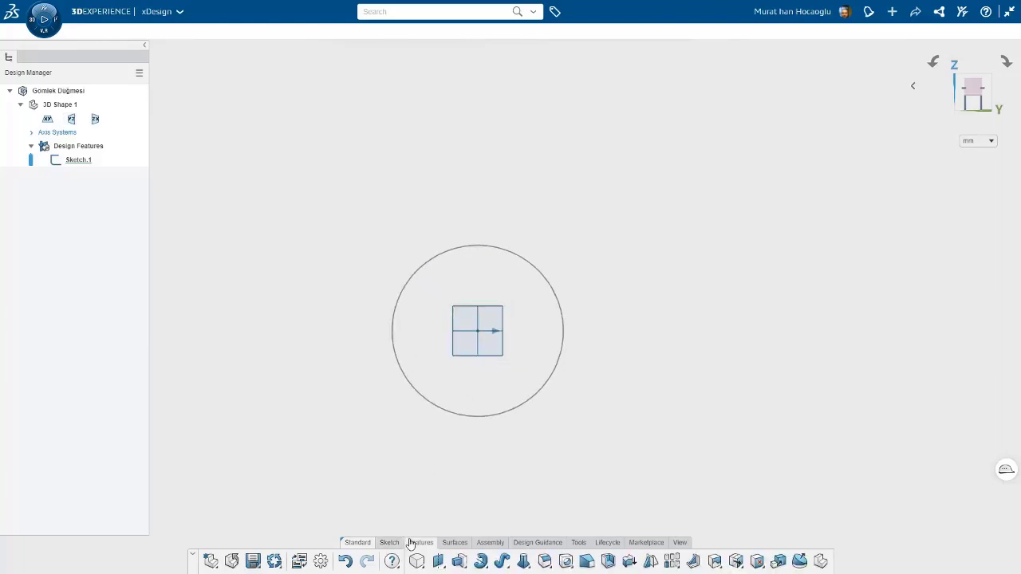
left_click(460, 563)
left_click(437, 332)
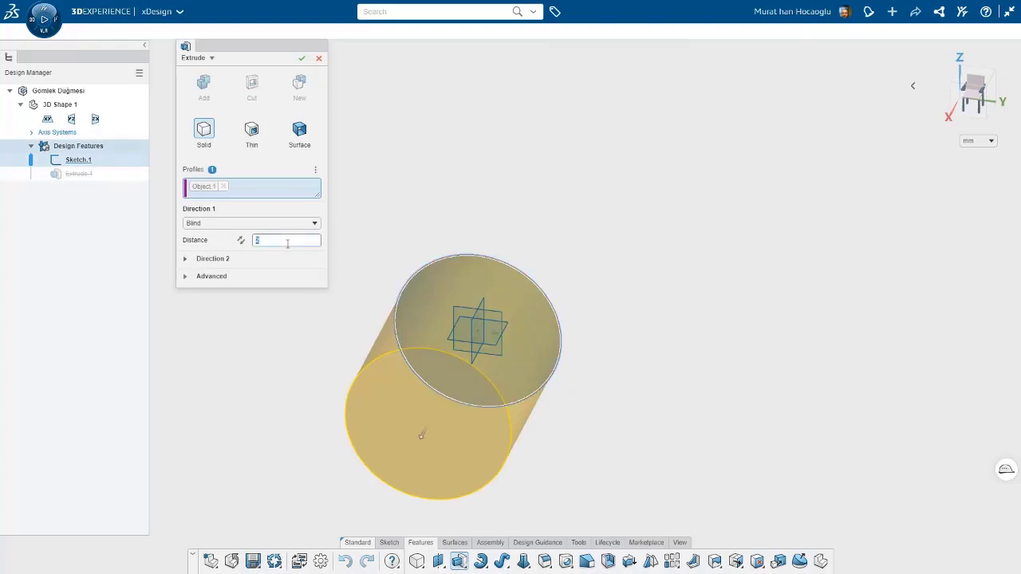
left_click(287, 240)
type("2")
key("Return")
Set the extrusion's Direction 2 to Blind with a distance of 1 mm
left_click(191, 260)
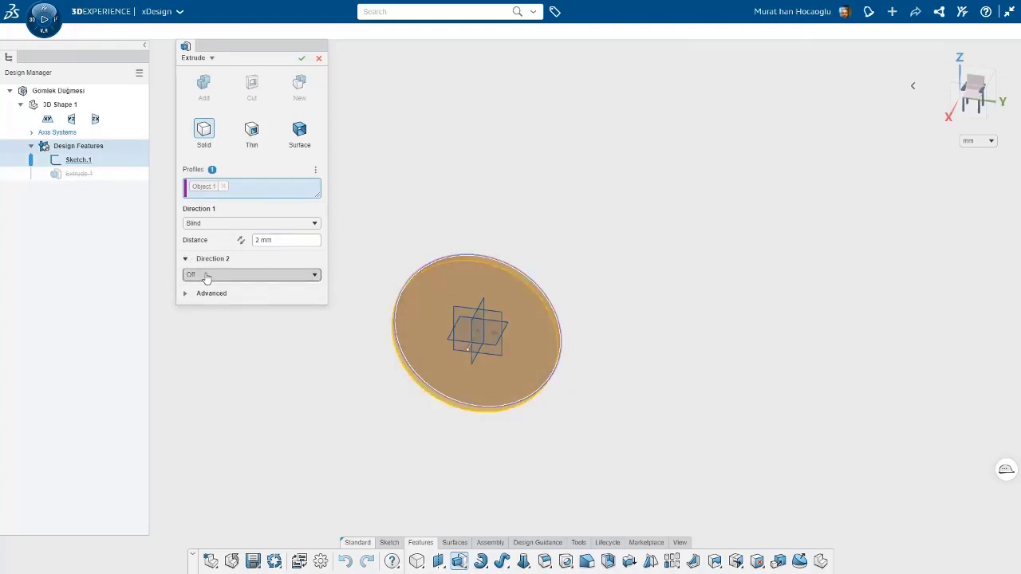
left_click(200, 275)
left_click(231, 299)
type("2")
key("Return")
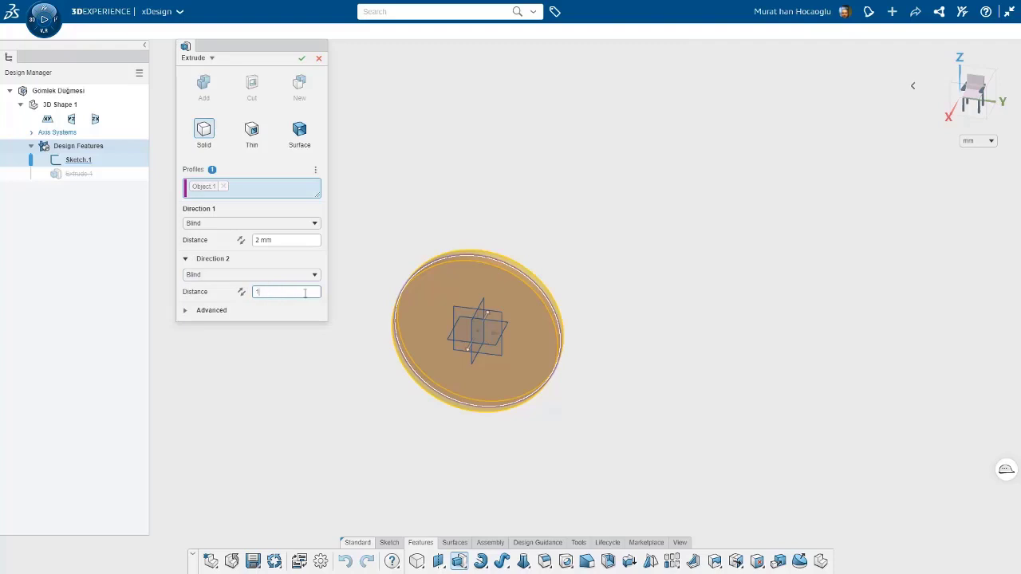
key("Return")
Apply an 81-degree draft to Direction 2 only and complete the extrusion
left_click(211, 311)
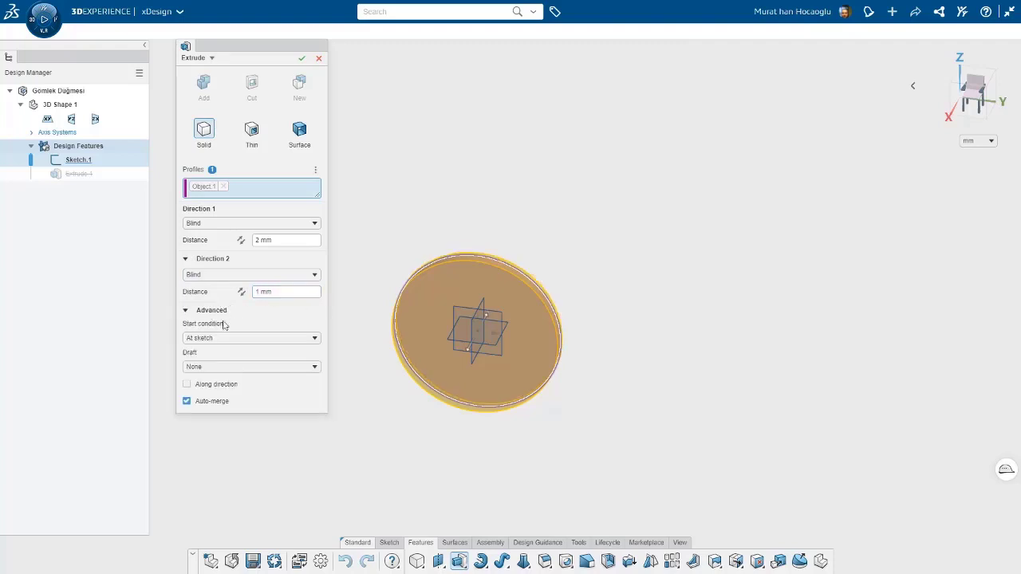
left_click(207, 368)
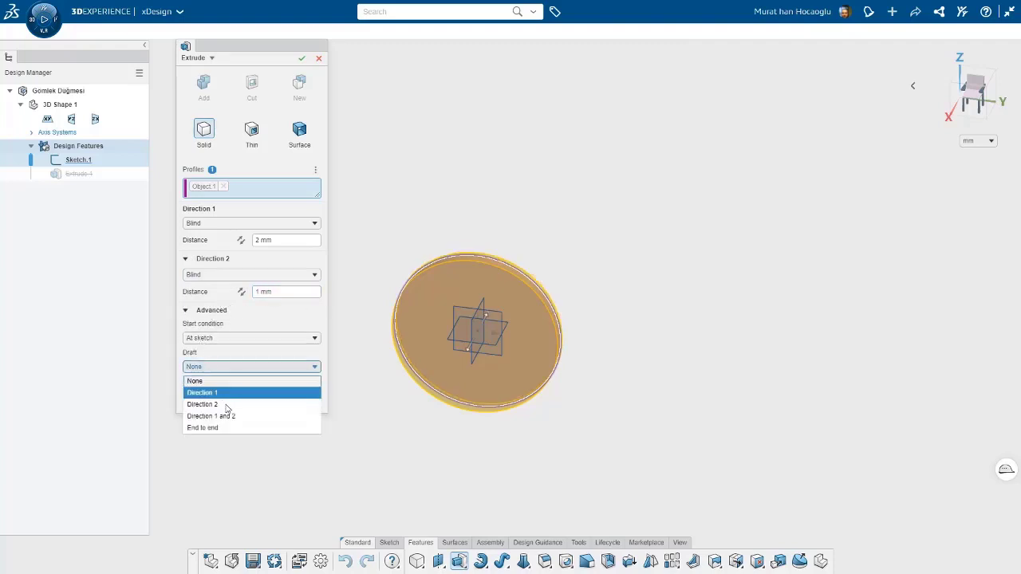
left_click(225, 404)
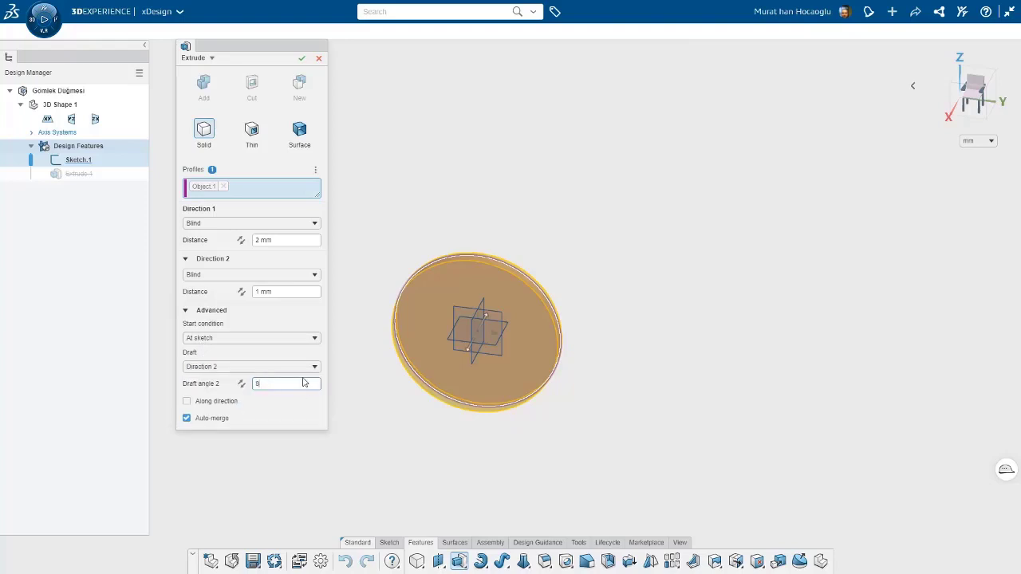
key("Return")
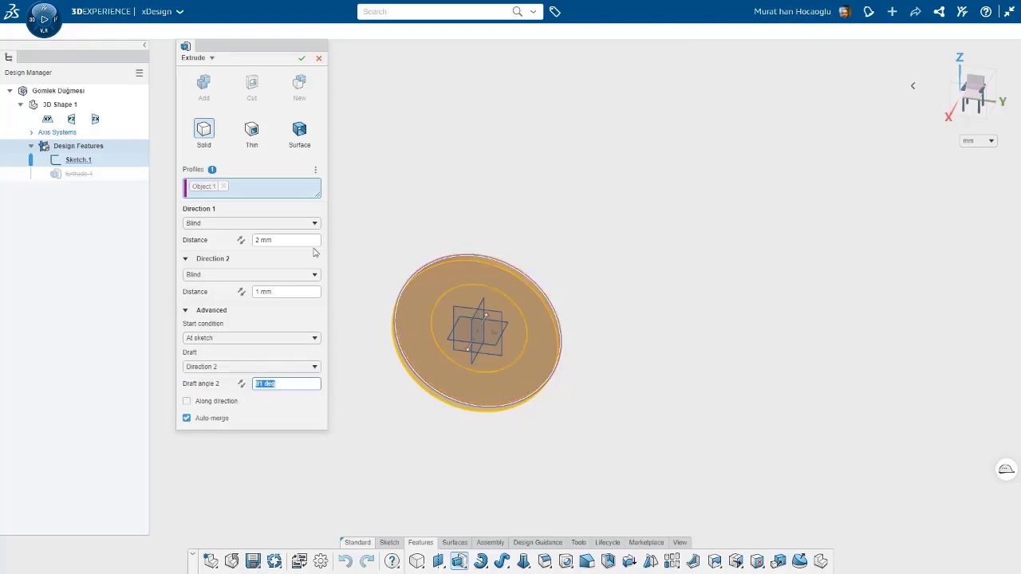
left_click(302, 58)
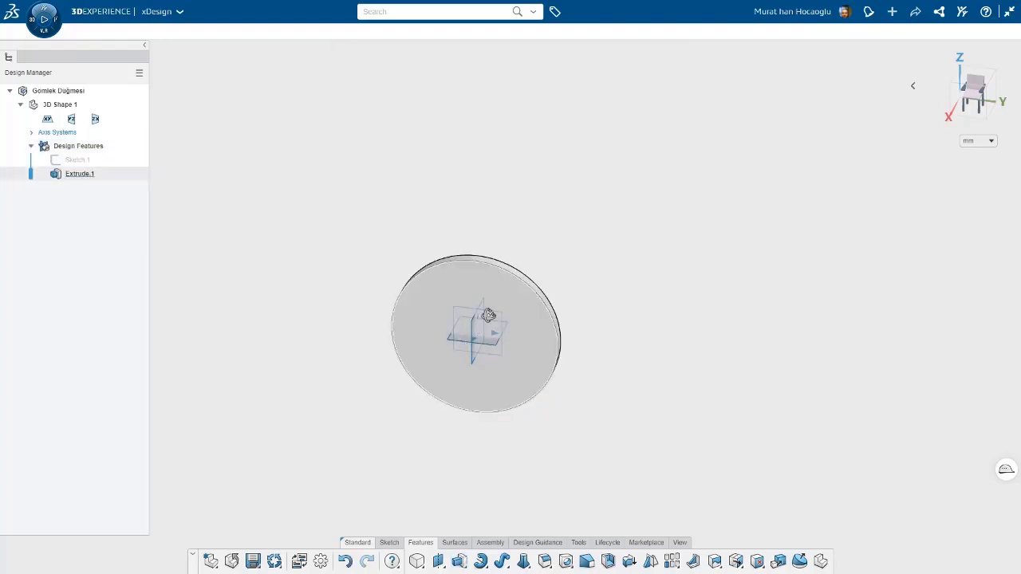
Sketch a 17 mm diameter circle centred on the origin on the disc's flat front face and finish the sketch
middle_click_drag(479, 327, 502, 283)
scroll(470, 374, "up", 5)
left_click(543, 244)
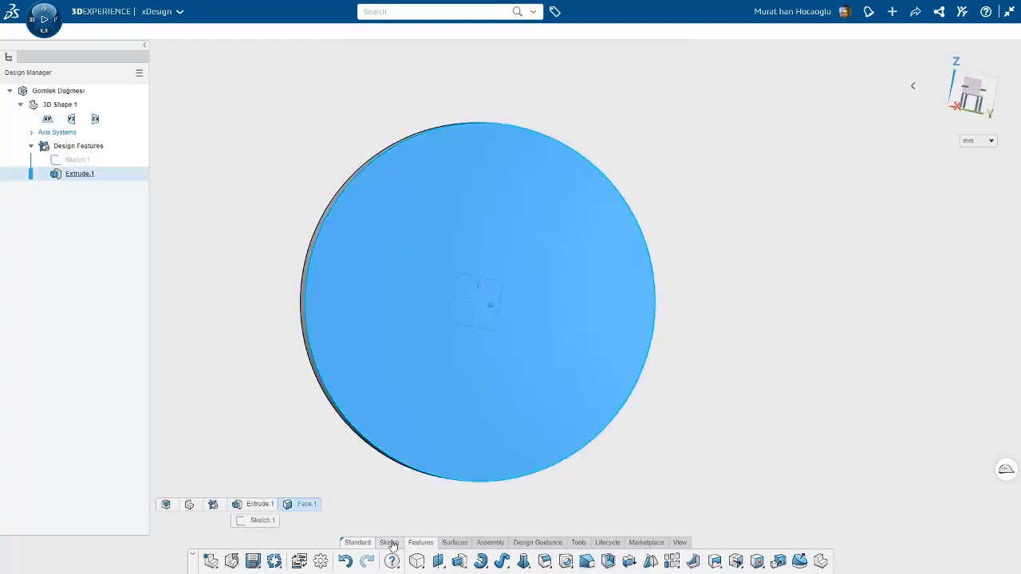
left_click(391, 543)
left_click(512, 561)
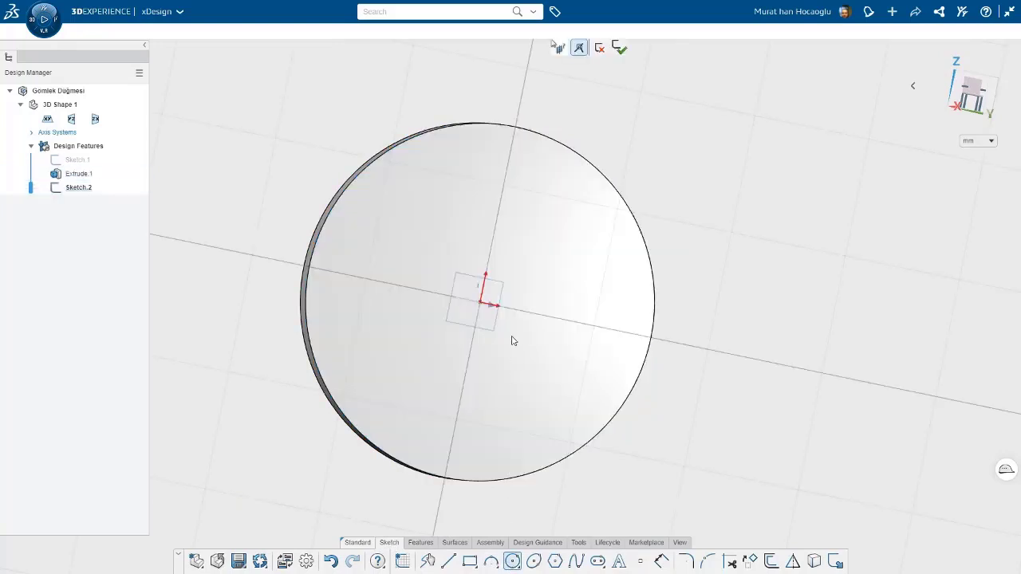
left_click(483, 307)
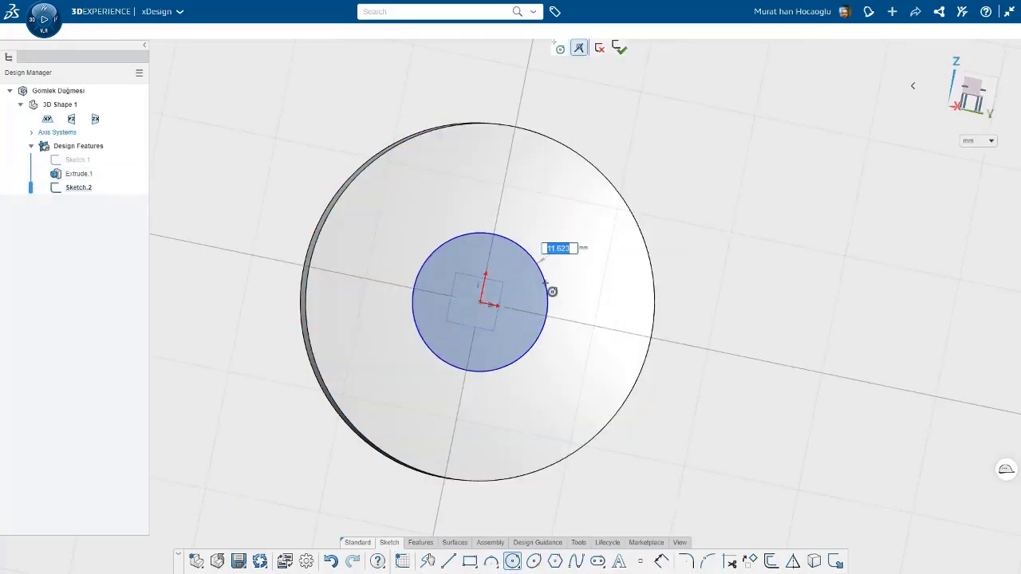
key("Return")
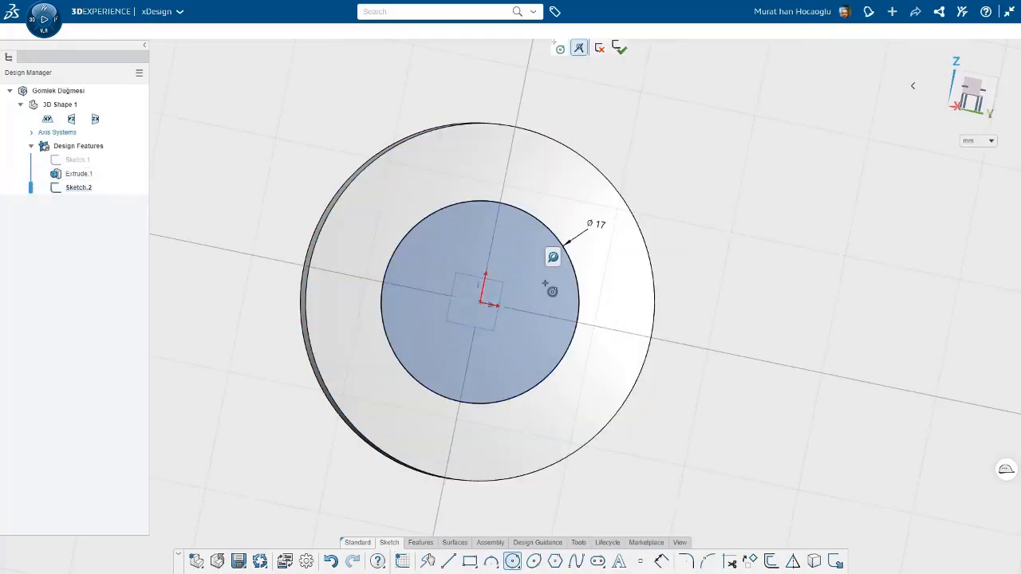
left_click(620, 53)
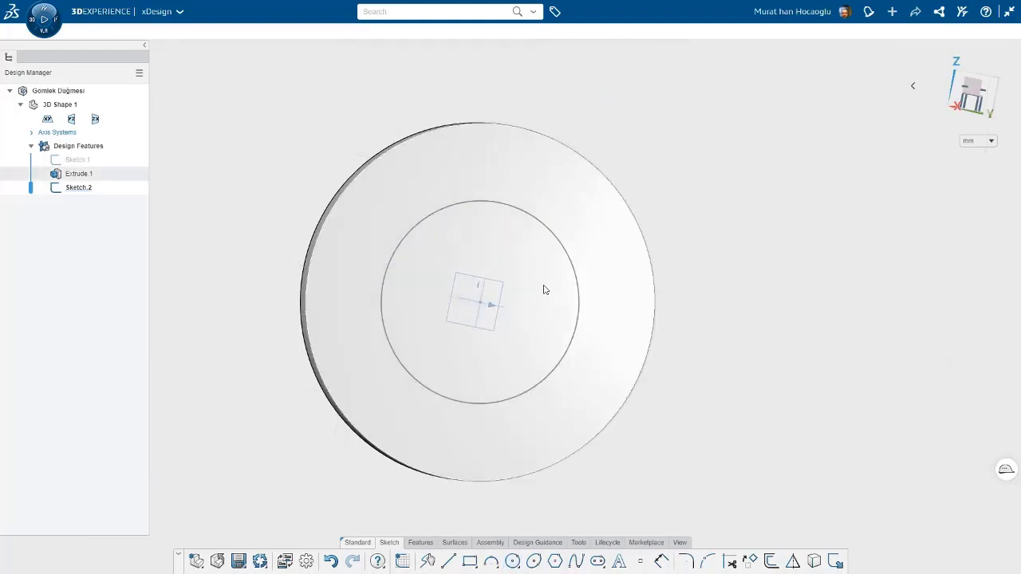
Cut the 17 mm circle 1.5 mm deep into the disc with a Blind extrude
left_click(418, 543)
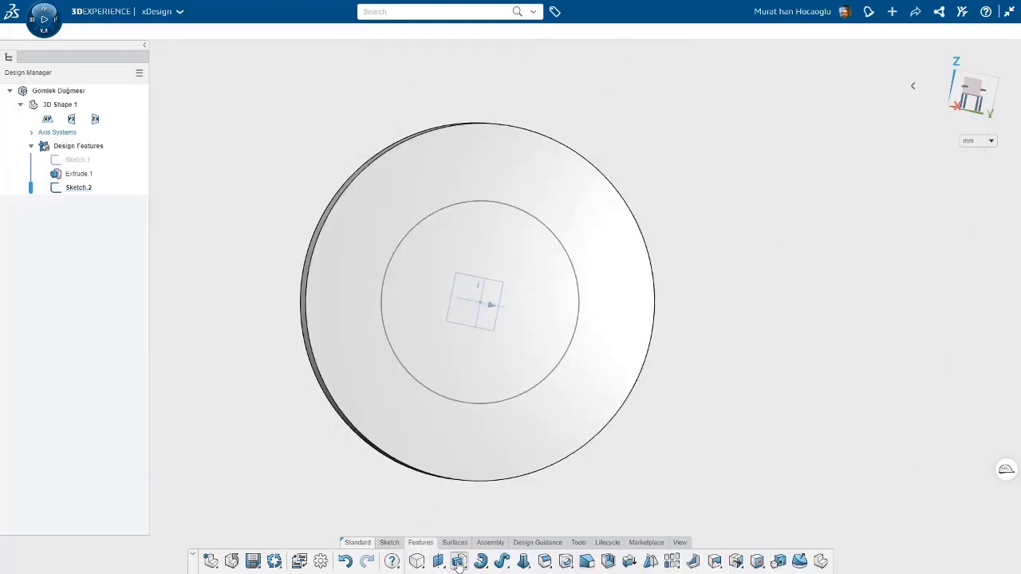
left_click(459, 561)
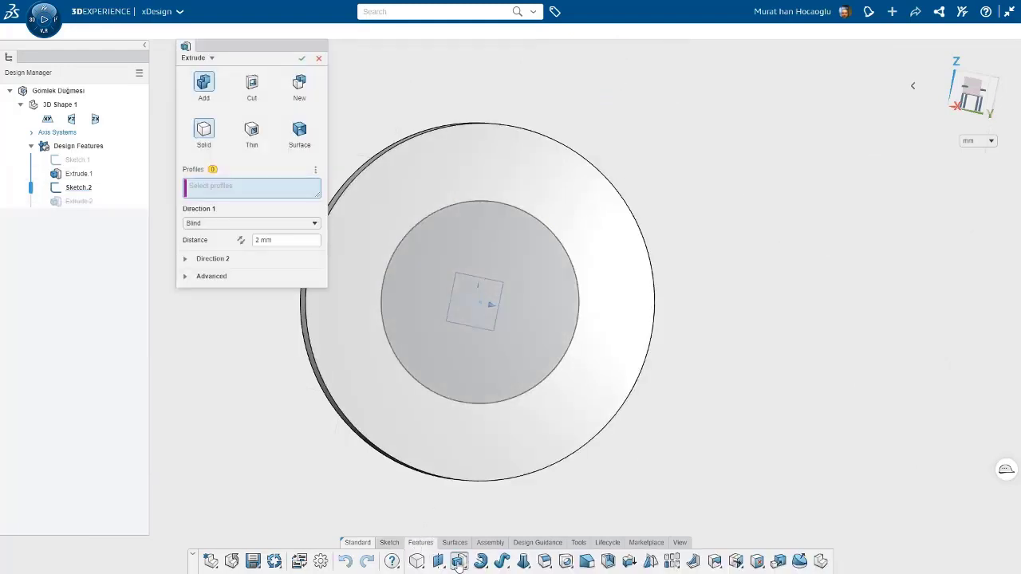
left_click(431, 309)
left_click(254, 83)
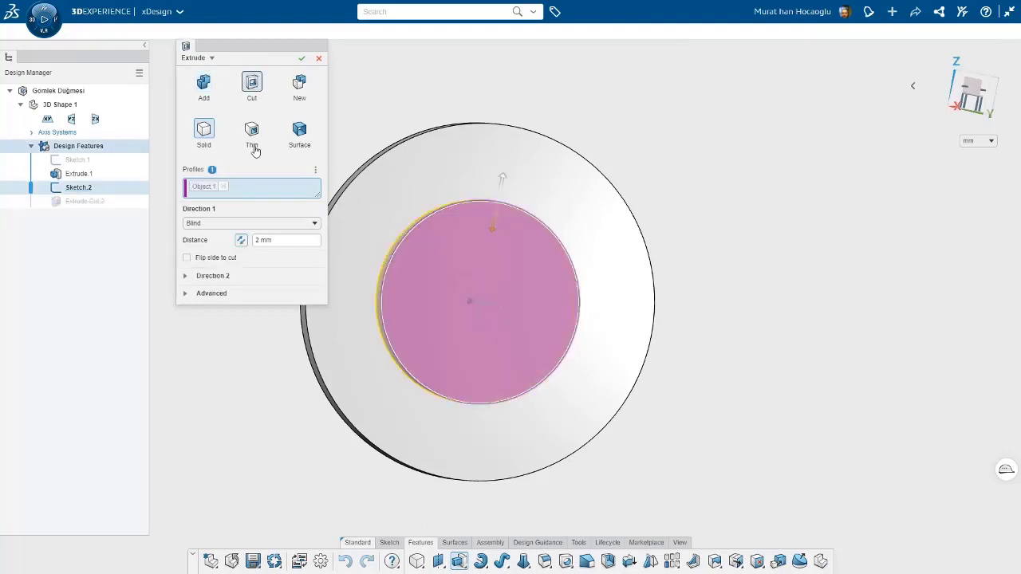
left_click(288, 239)
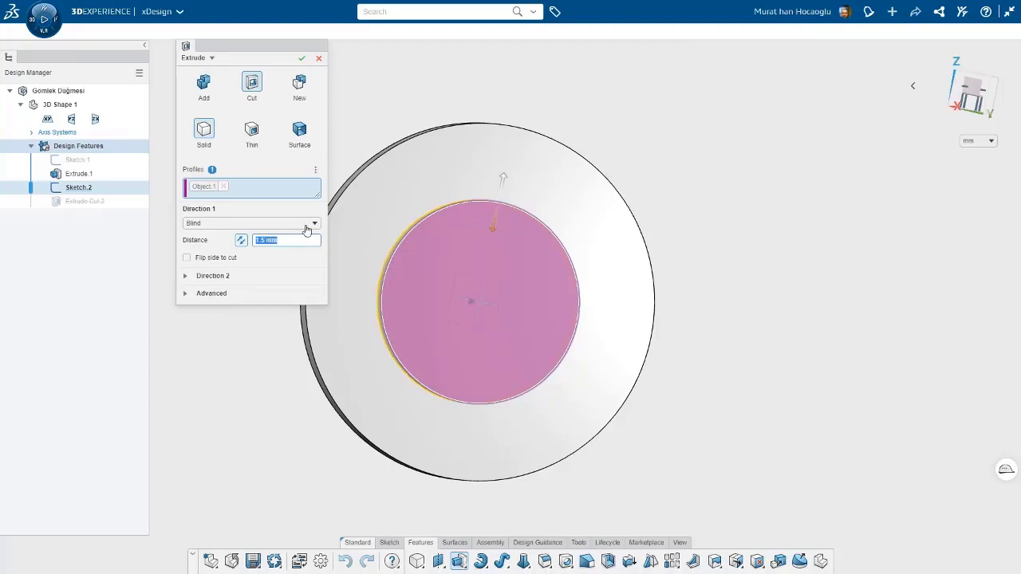
left_click(302, 59)
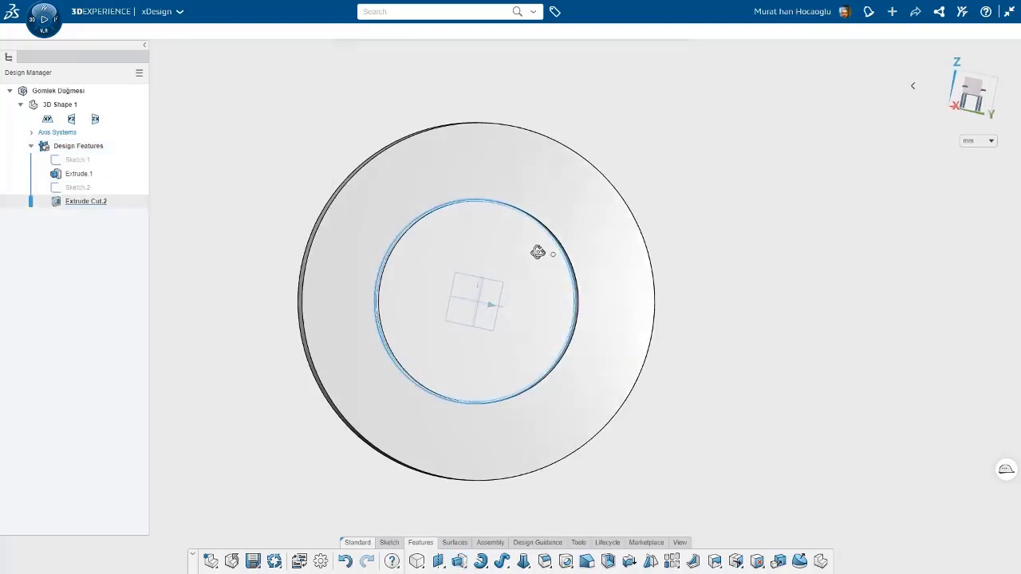
Fillet the edges of the flat ring face around the recess with a 1 mm radius
mouse_move(538, 252)
middle_mouse_down()
mouse_move(645, 266)
mouse_move(536, 256)
middle_mouse_up()
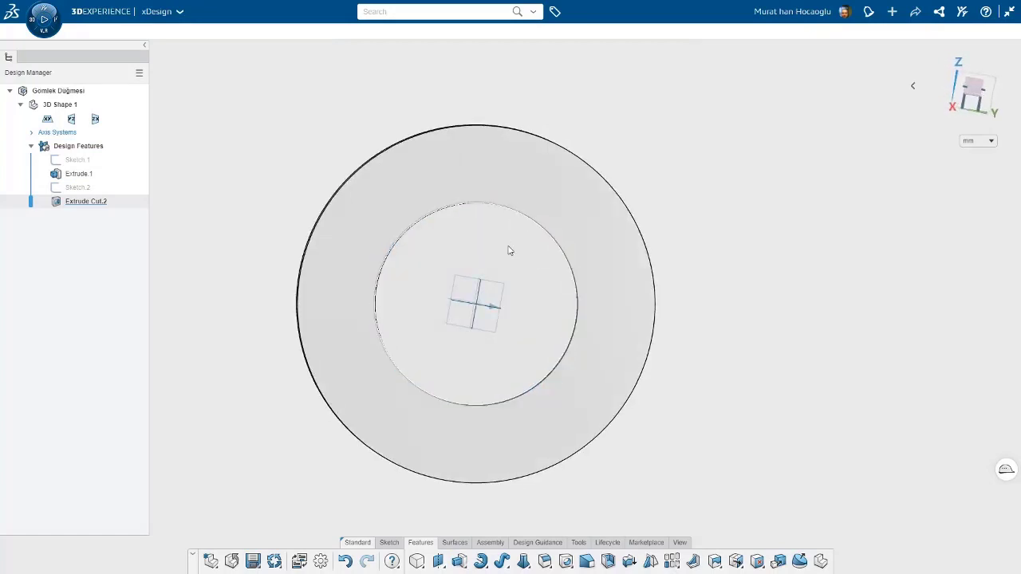
left_click(545, 562)
left_click(528, 436)
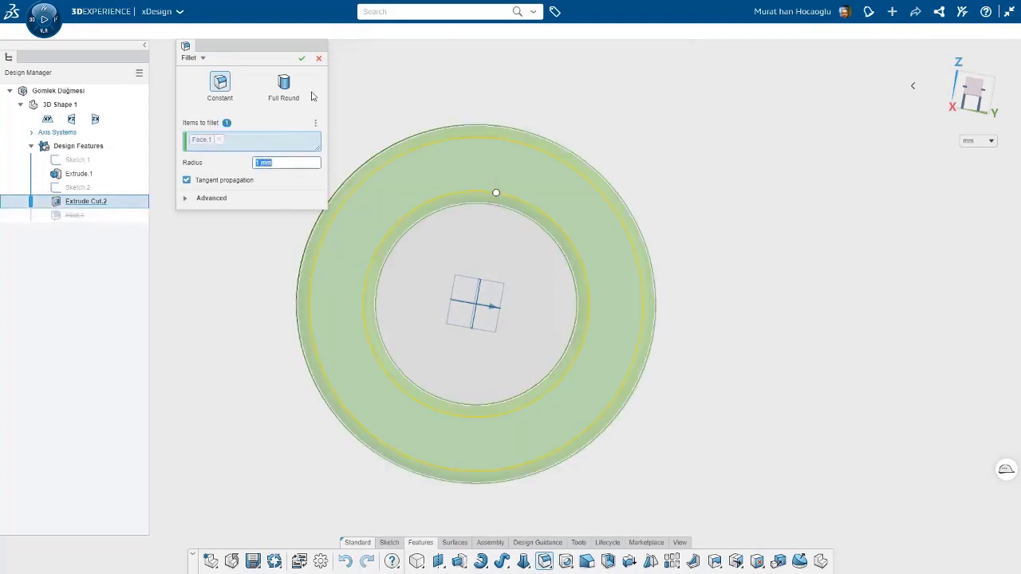
key("Return")
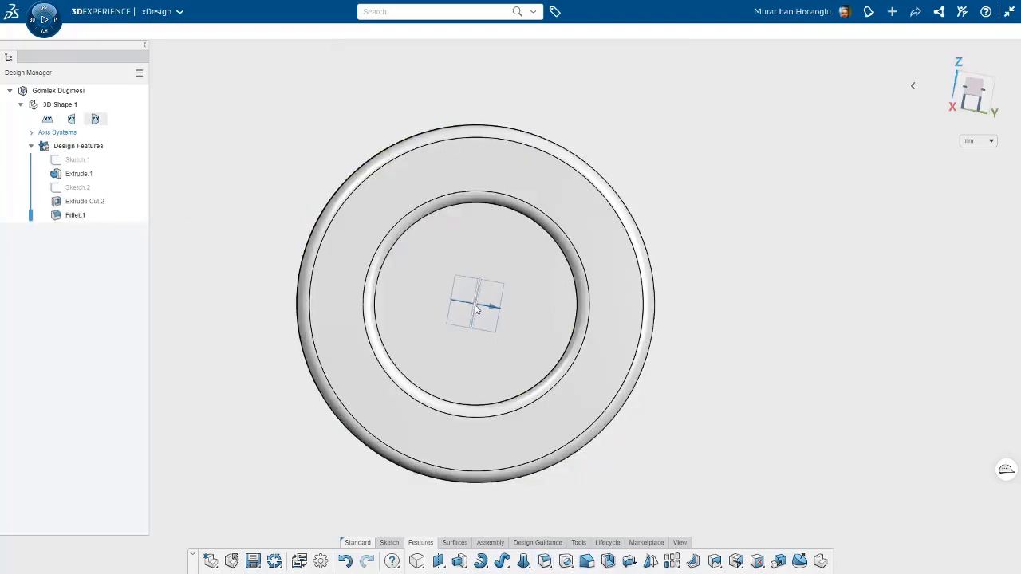
Fillet the flat circular face at the centre of the disc's back with a 110 mm radius
middle_click_drag(476, 309, 768, 330)
left_click(701, 311)
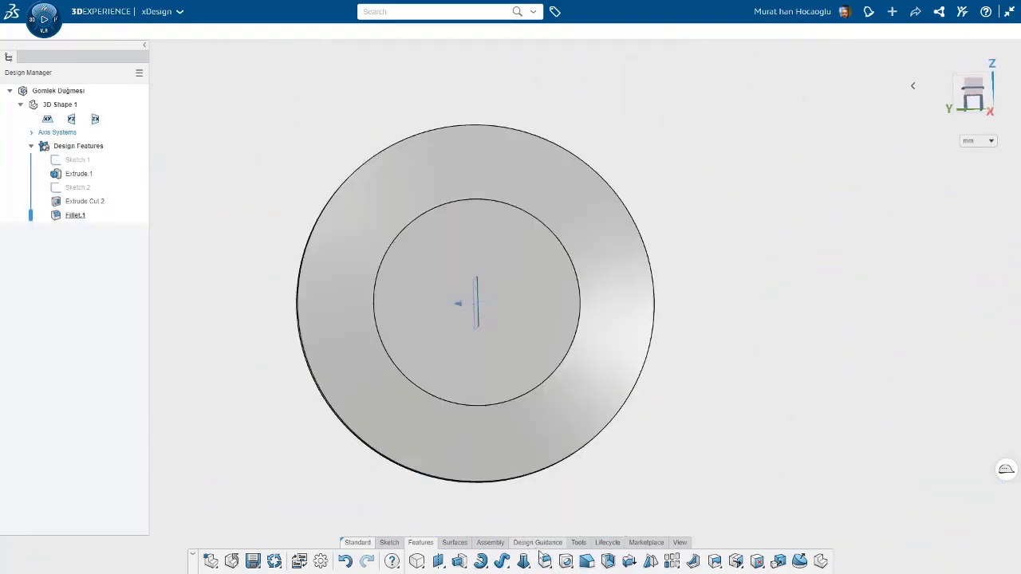
left_click(544, 560)
left_click(519, 303)
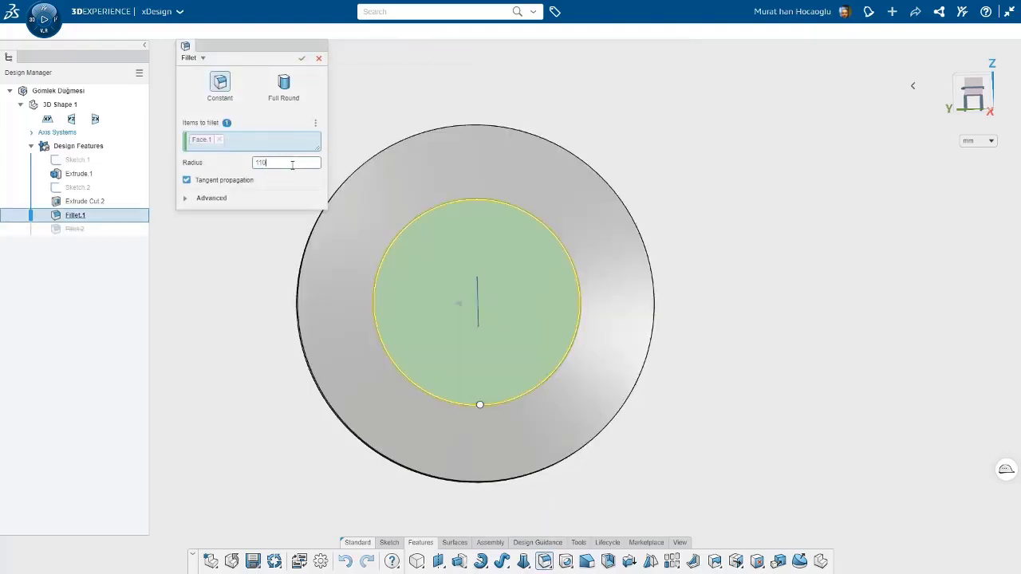
key("Return")
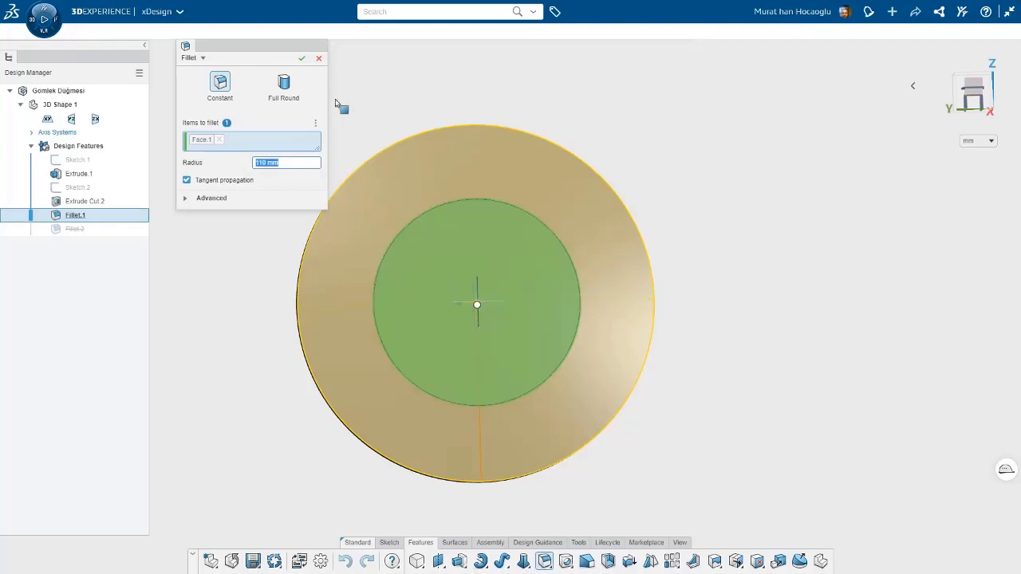
left_click(302, 59)
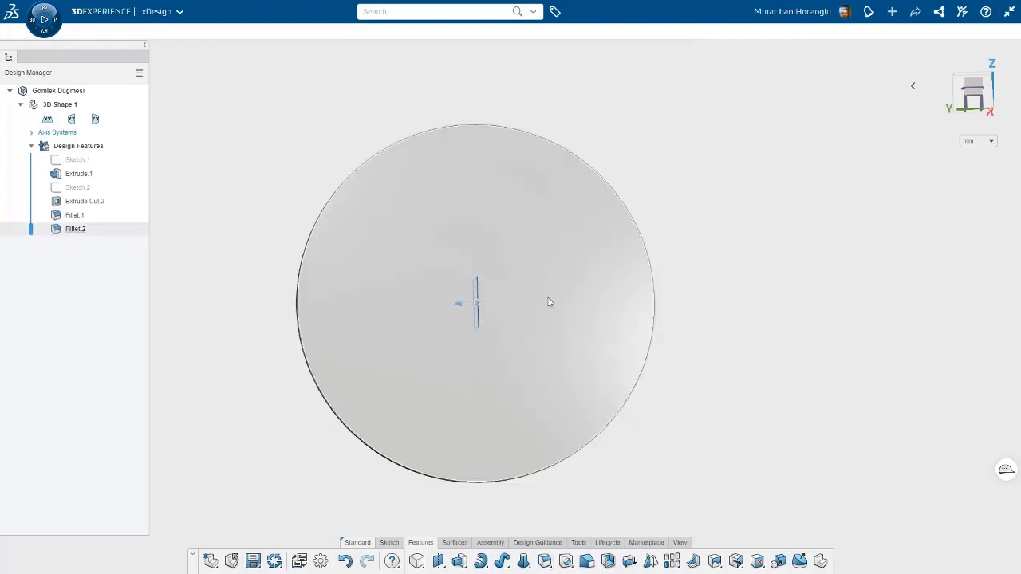
Fillet the outer circular edge of the domed back with a 0.5 mm radius
left_click(548, 567)
left_click(556, 526)
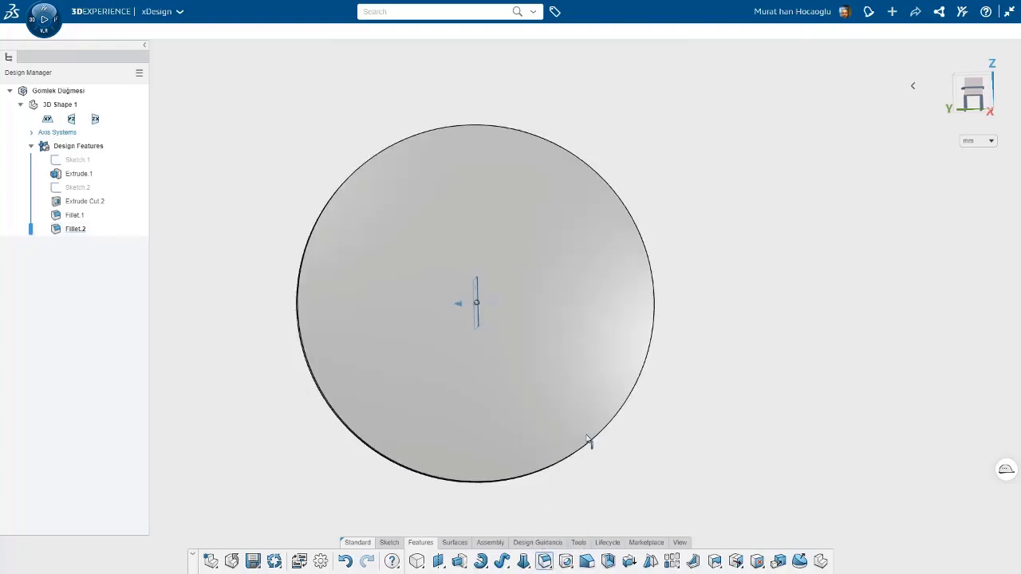
left_click(588, 445)
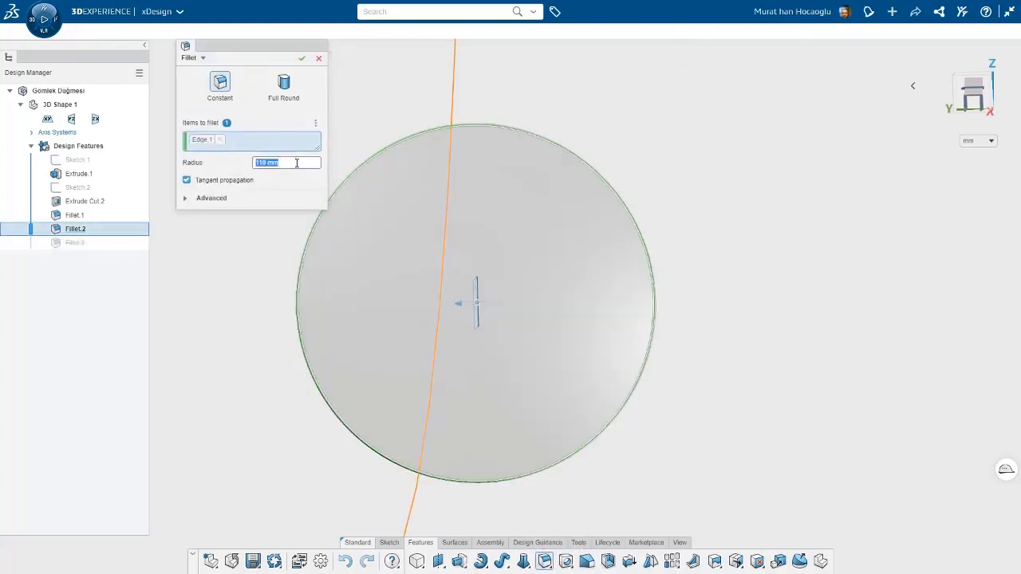
key("Return")
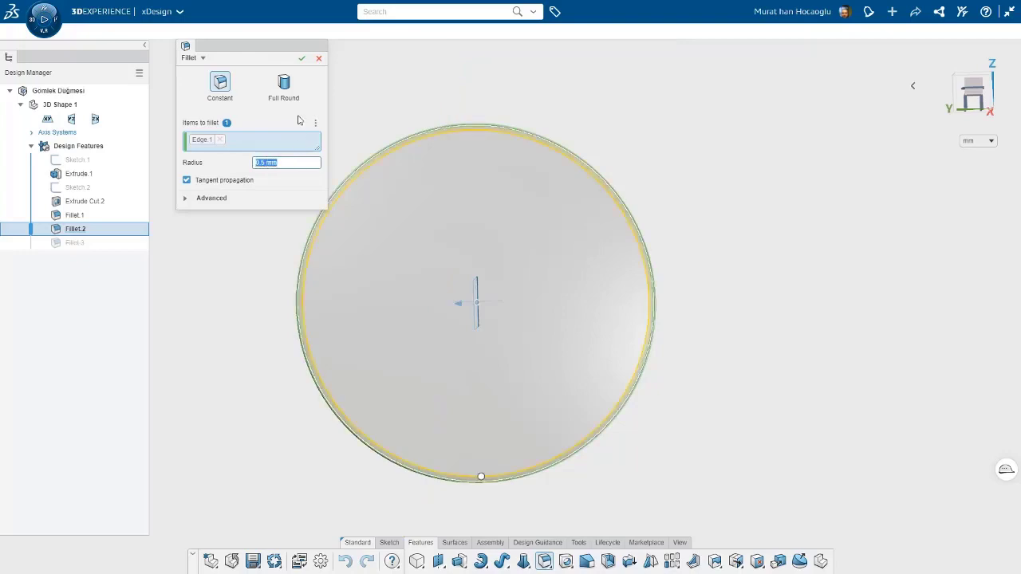
left_click(301, 59)
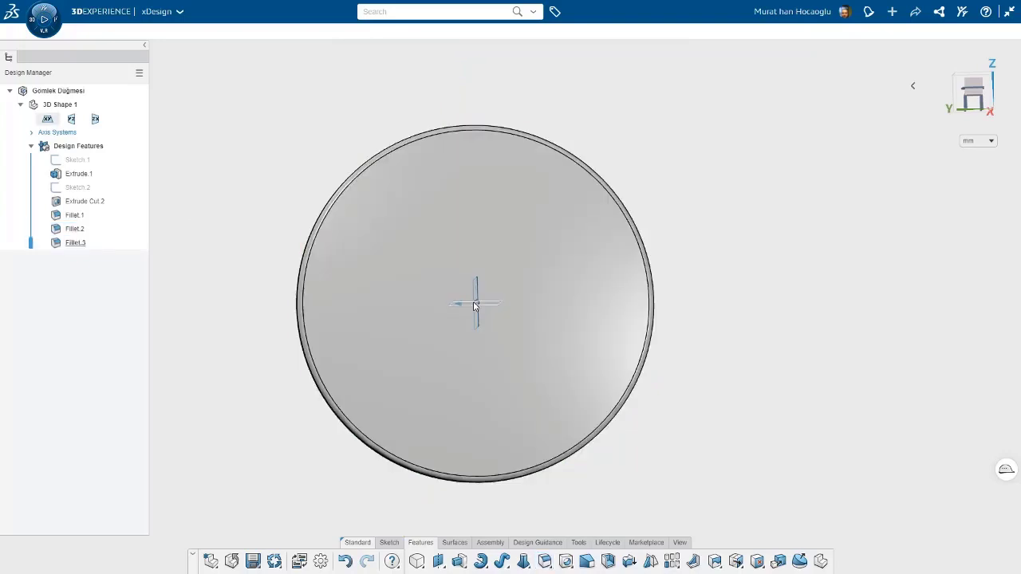
Sketch a 4 mm diameter circle on the recess floor, centred on the axis just above the button's centre
middle_click_drag(474, 306, 759, 327)
left_click(758, 328)
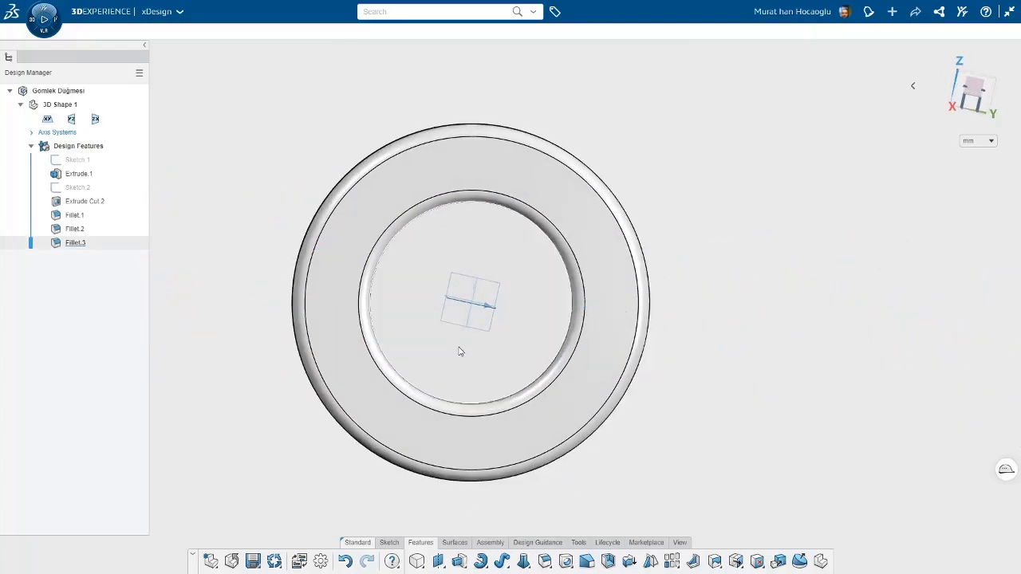
left_click(444, 381)
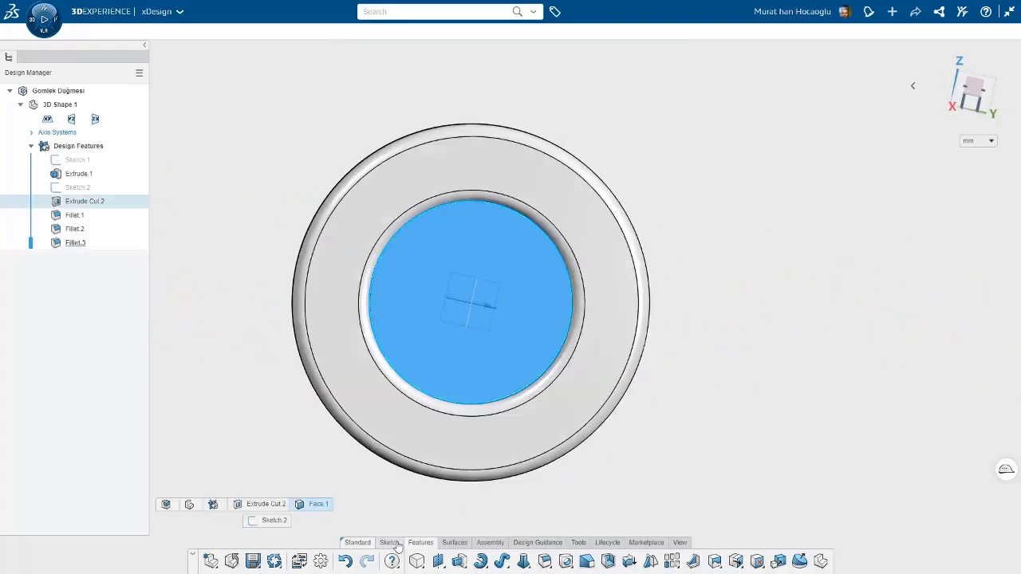
left_click(390, 543)
left_click(513, 562)
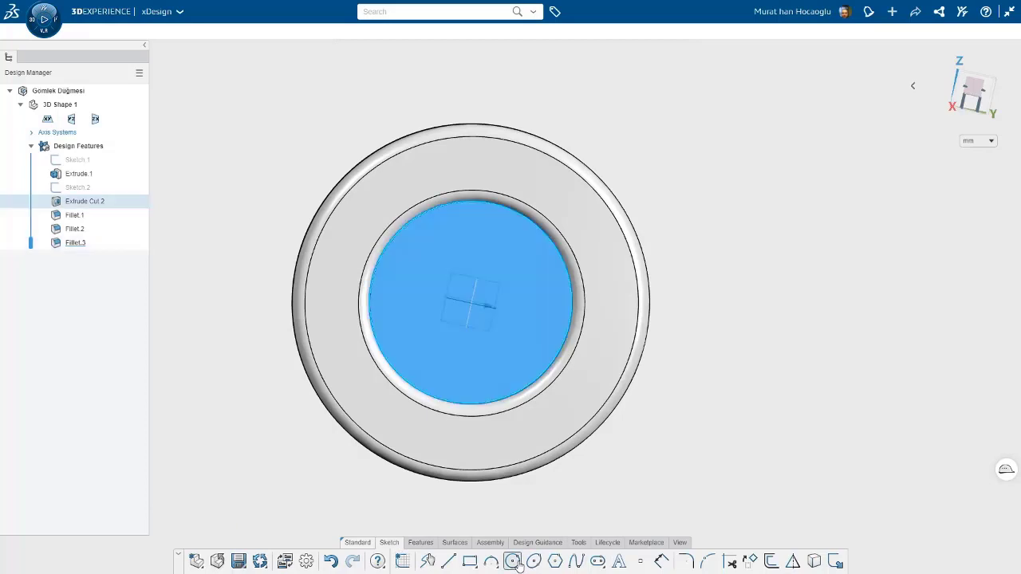
left_click(477, 275)
key("Return")
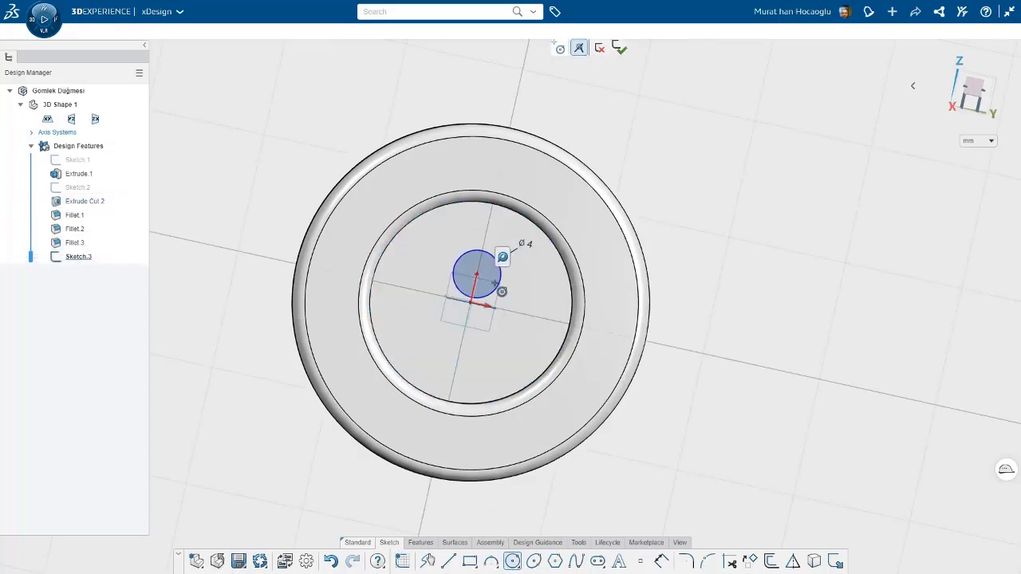
Dimension the small circle's centre 4 mm from the origin and finish the sketch
left_click(665, 562)
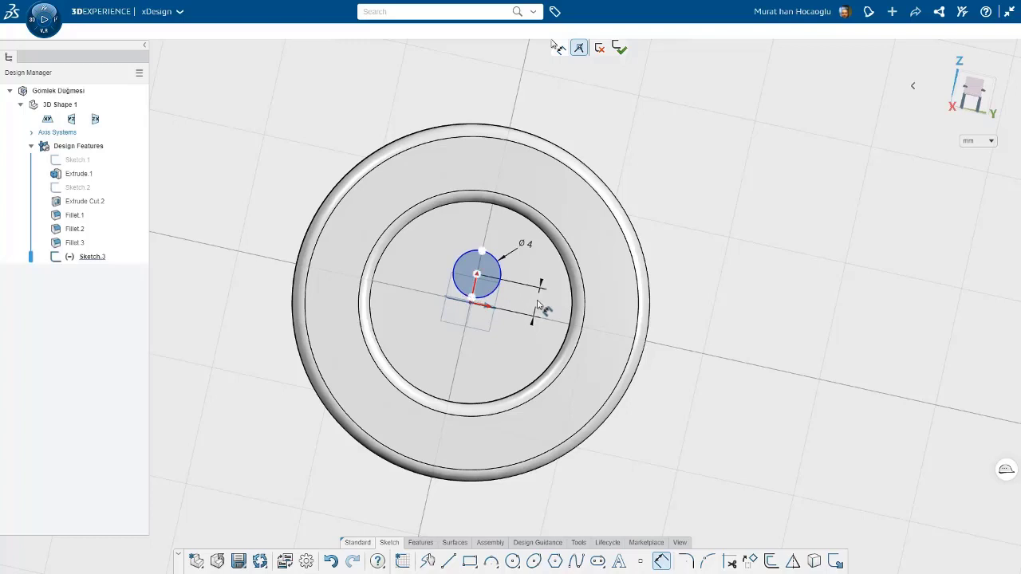
left_click(538, 306)
key("Return")
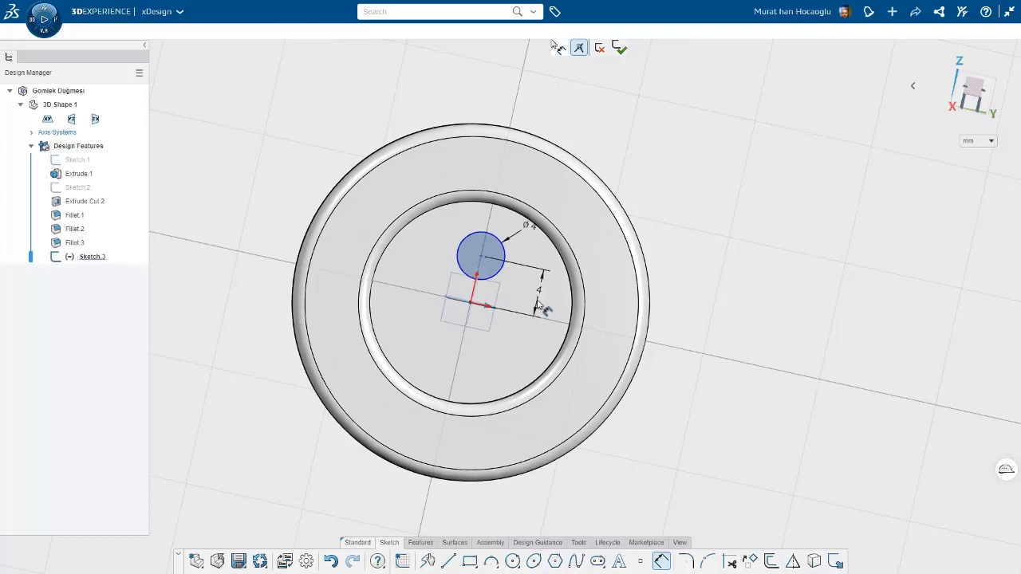
left_click(619, 50)
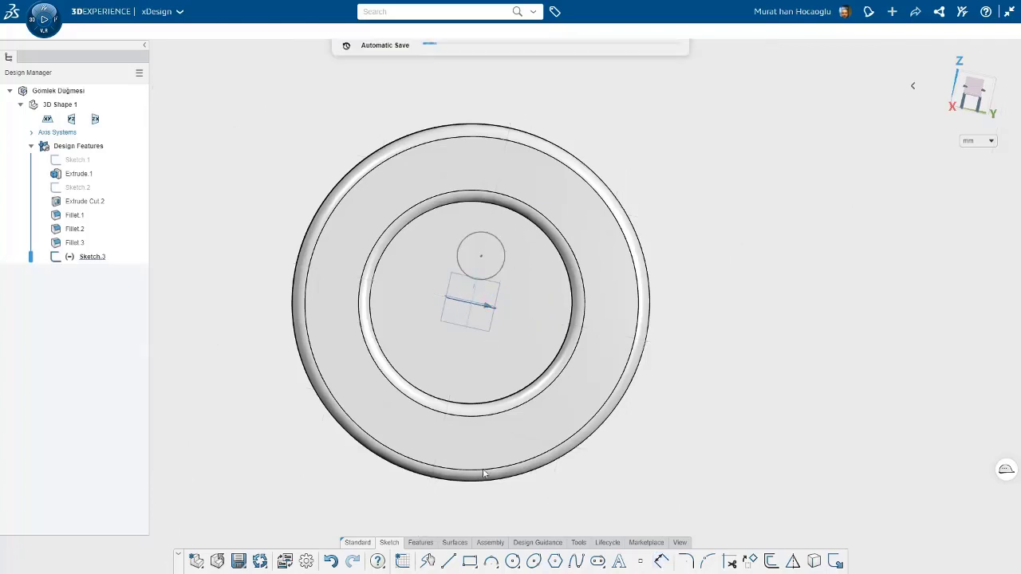
Cut the 4 mm circle through the button with an extrude set to Up to next
left_click(423, 545)
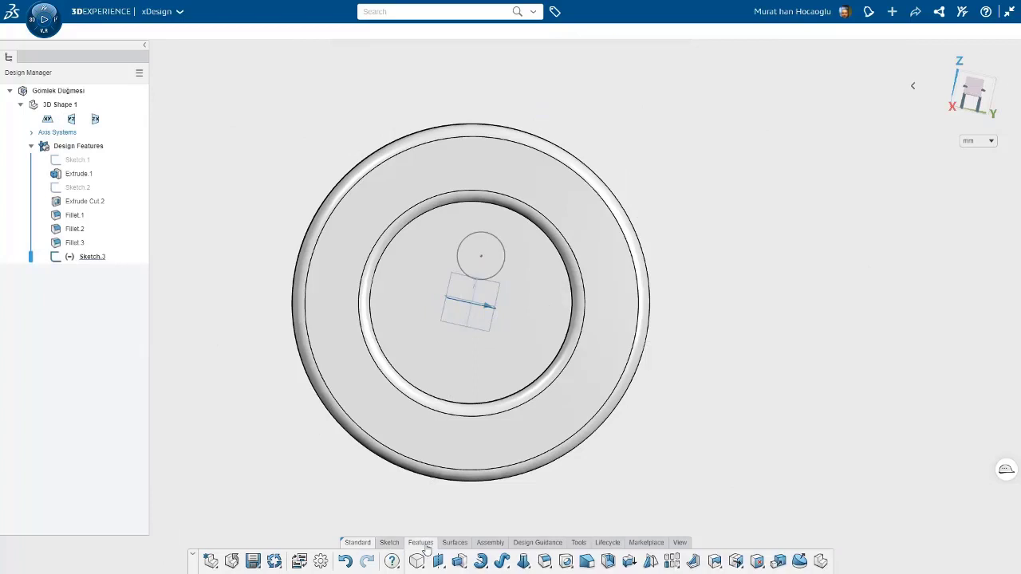
mouse_move(463, 563)
left_click(481, 543)
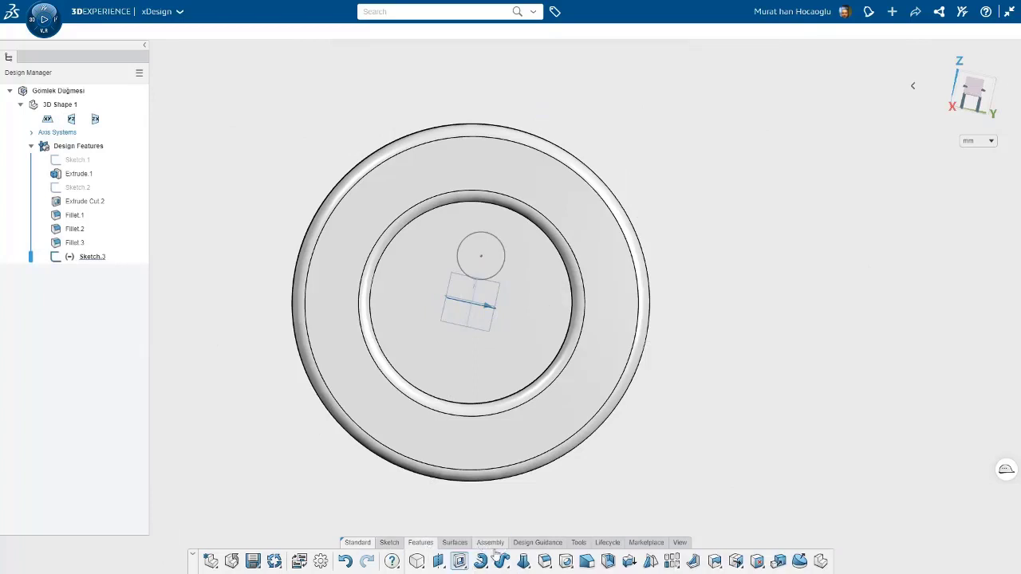
left_click(487, 254)
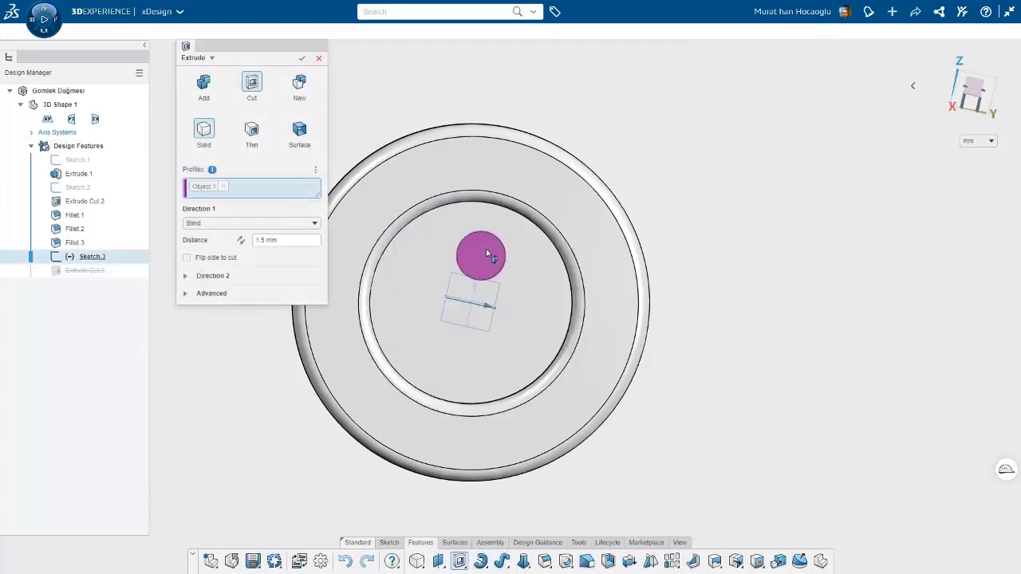
left_click(240, 223)
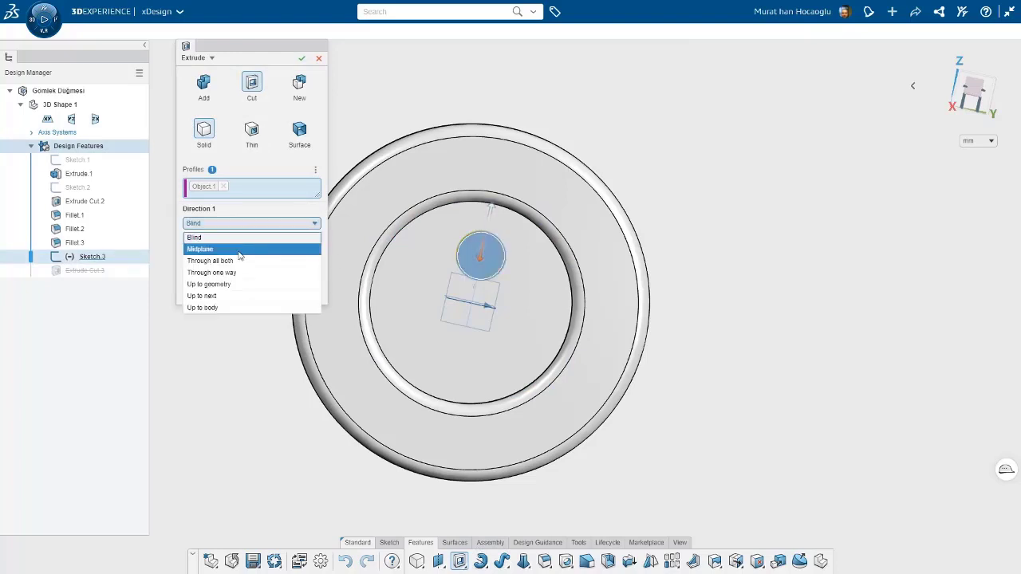
left_click(226, 296)
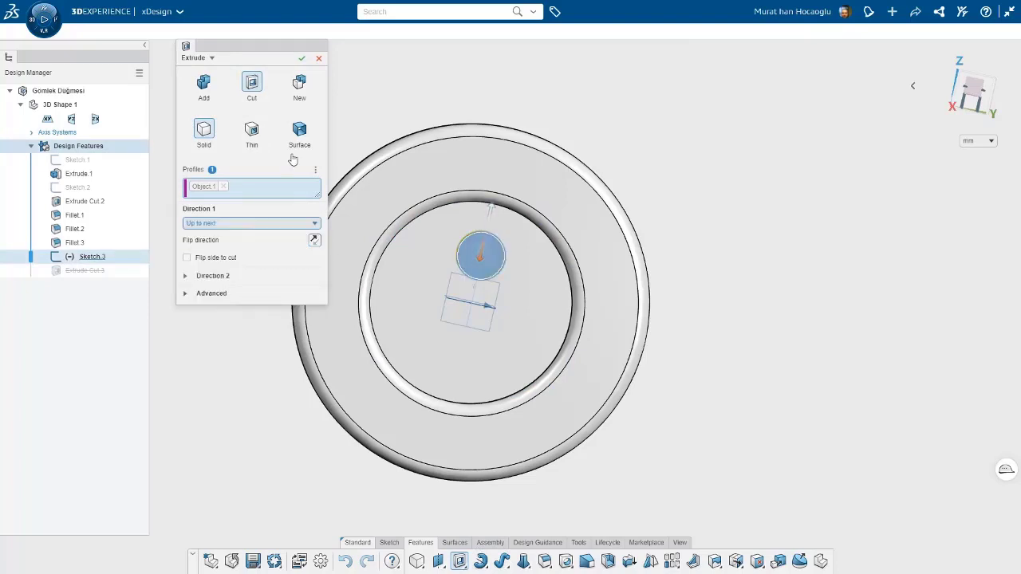
left_click(303, 60)
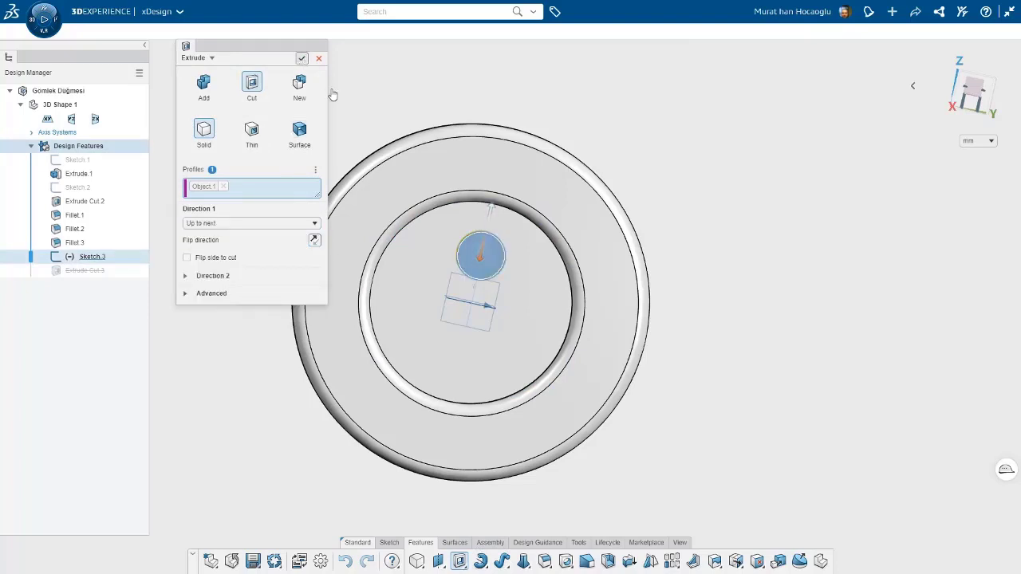
Create a circular pattern of the hole cut with 4 instances at 90 degrees, using the recess floor face as the axis reference
left_click(674, 561)
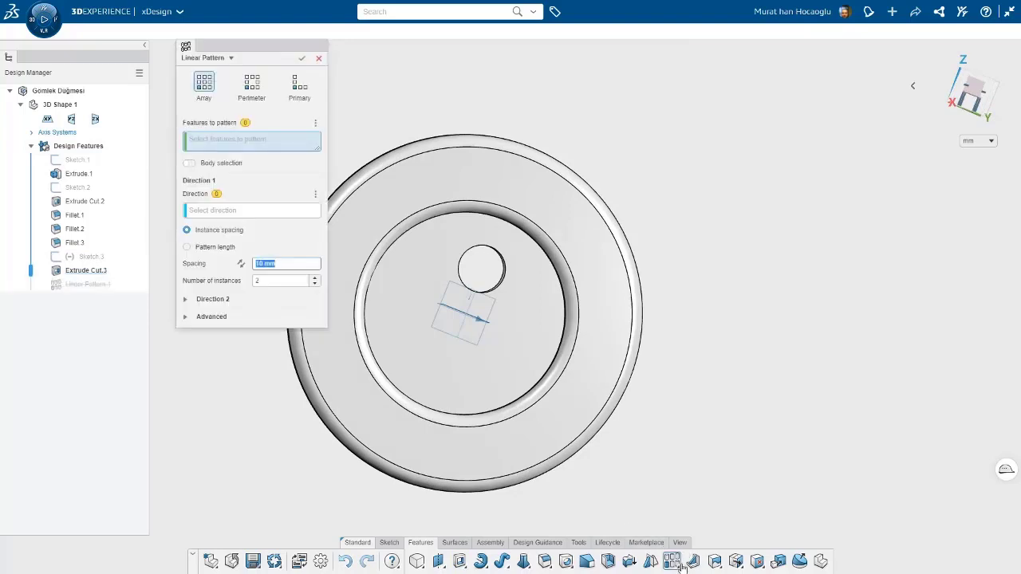
left_click(221, 59)
left_click(279, 86)
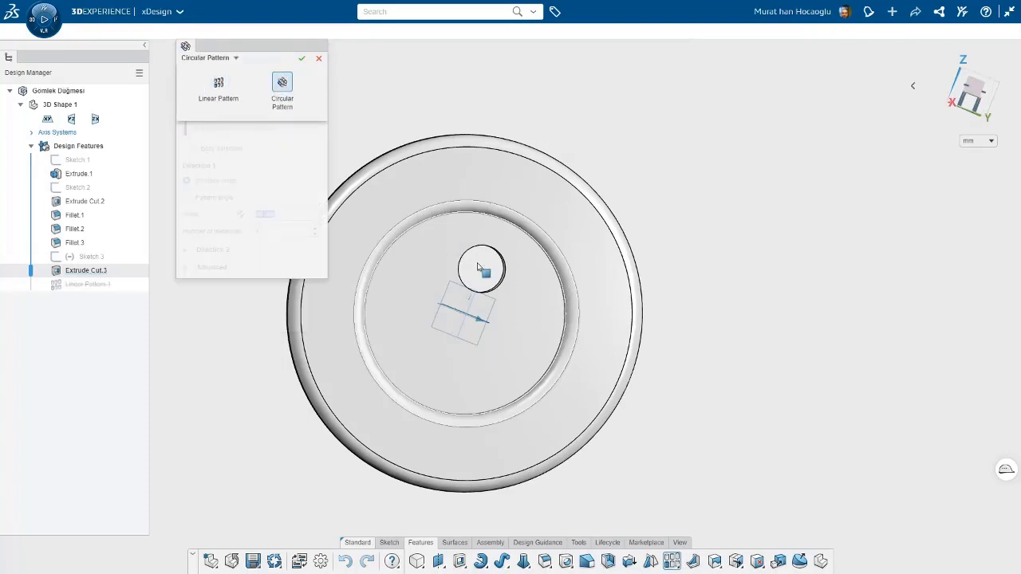
scroll(481, 286, "up", 5)
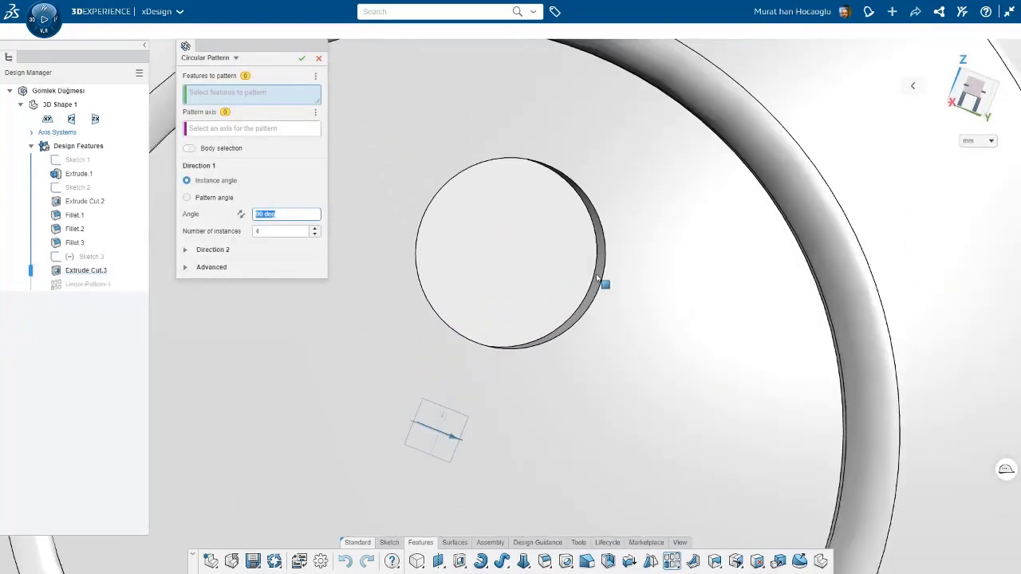
middle_click_drag(659, 282, 600, 281)
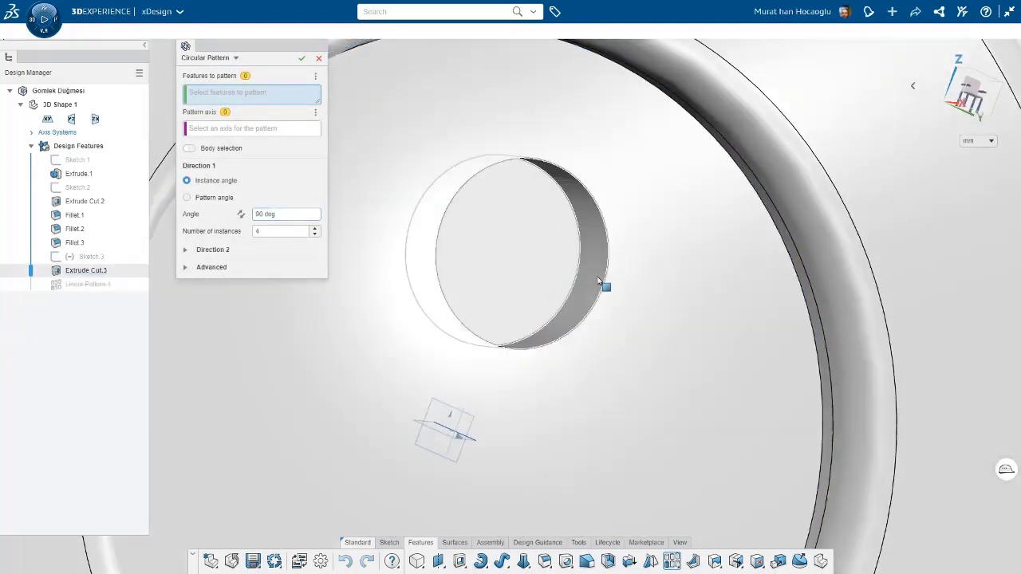
left_click(600, 280)
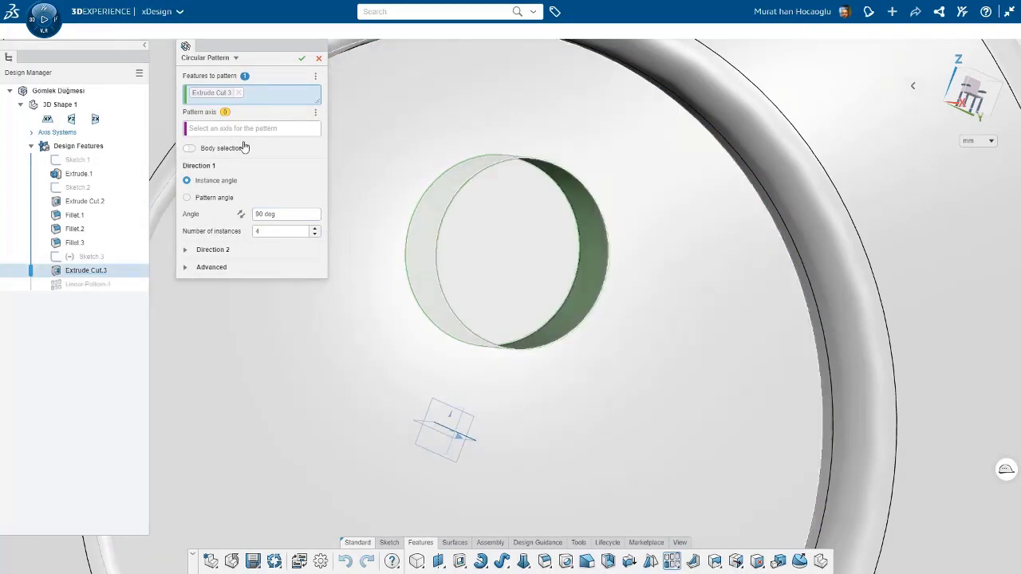
left_click(244, 130)
left_click(682, 289)
middle_click_drag(682, 287, 623, 288)
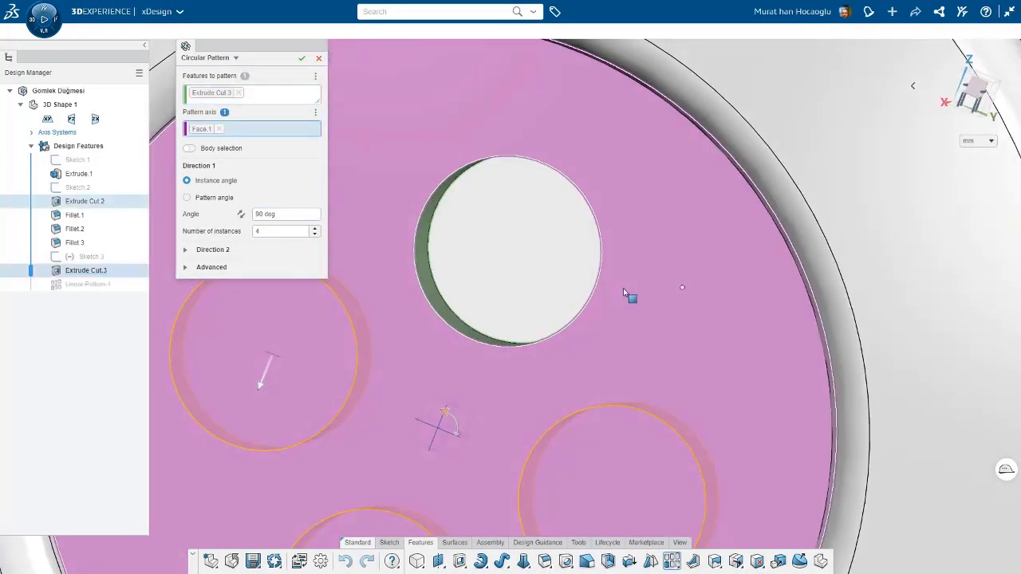
scroll(604, 310, "down", 5)
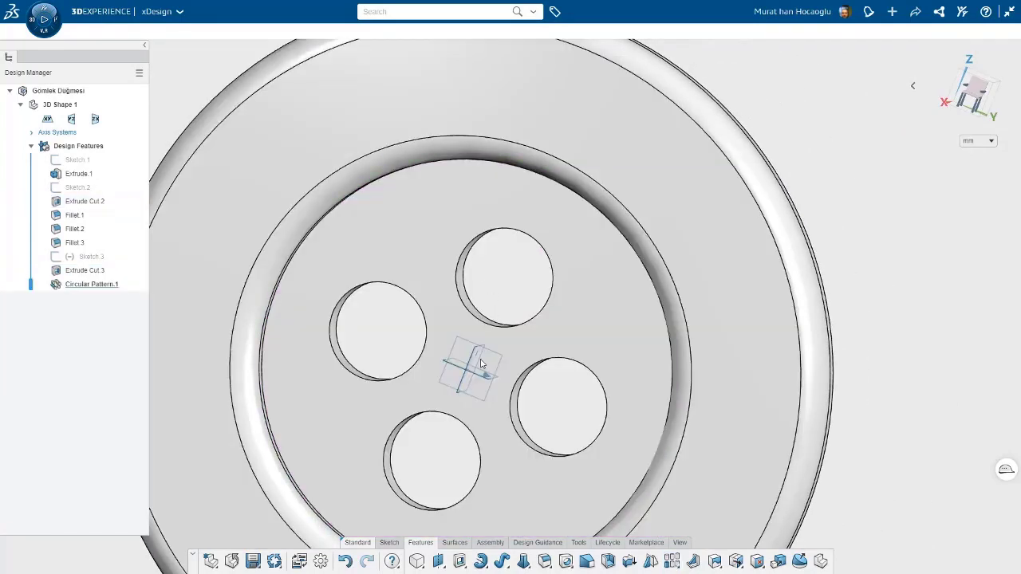
Colour the whole Design Features set black (000000) using the Sets selection type
middle_click_drag(483, 363, 495, 324)
scroll(496, 325, "down", 4)
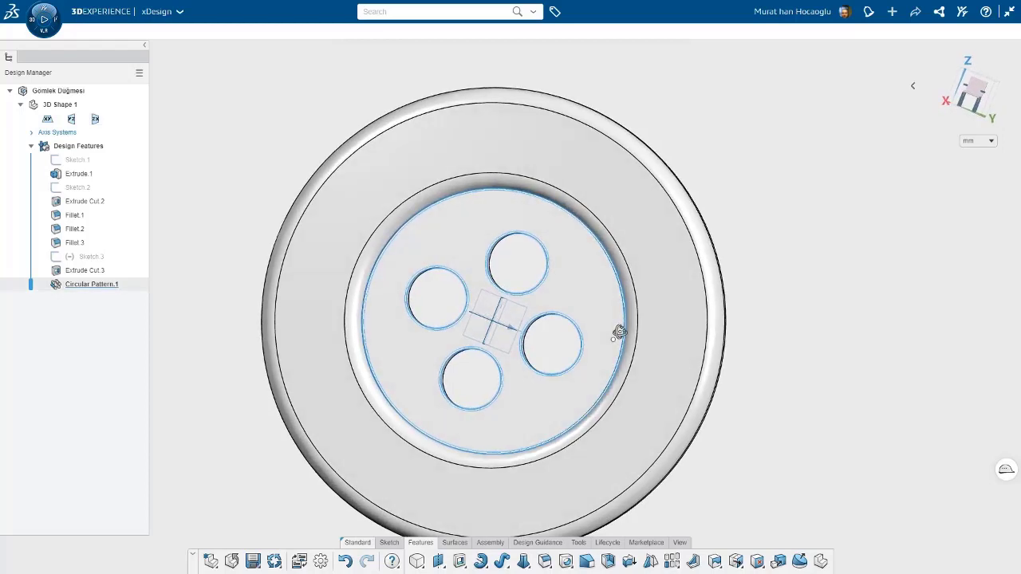
left_click(580, 543)
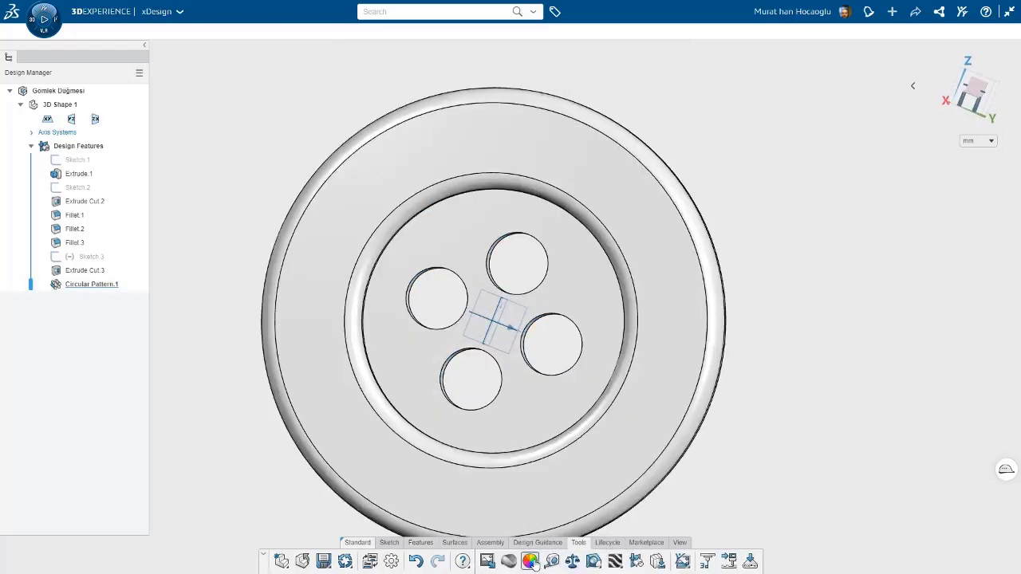
left_click(530, 562)
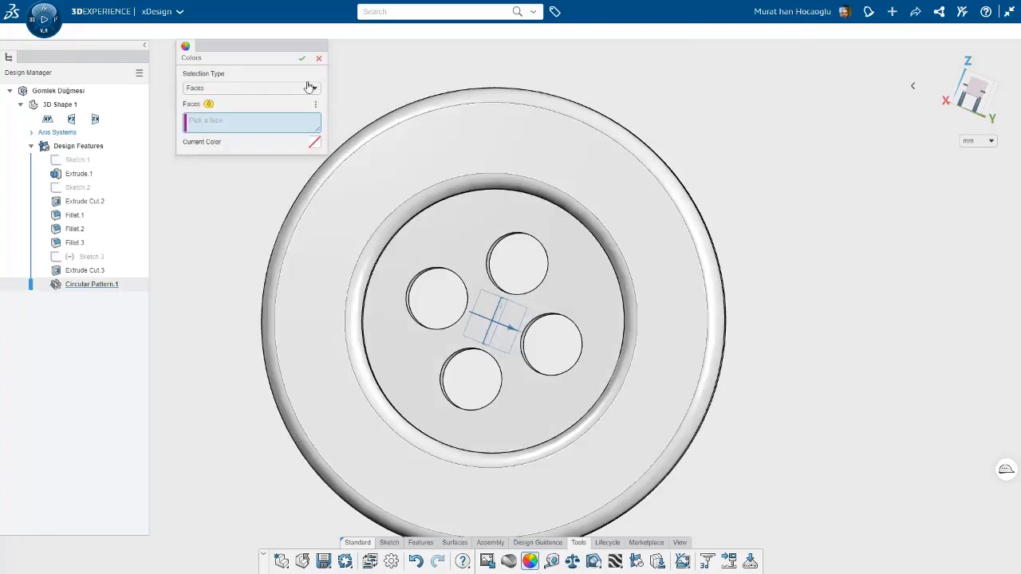
left_click(307, 88)
left_click(209, 113)
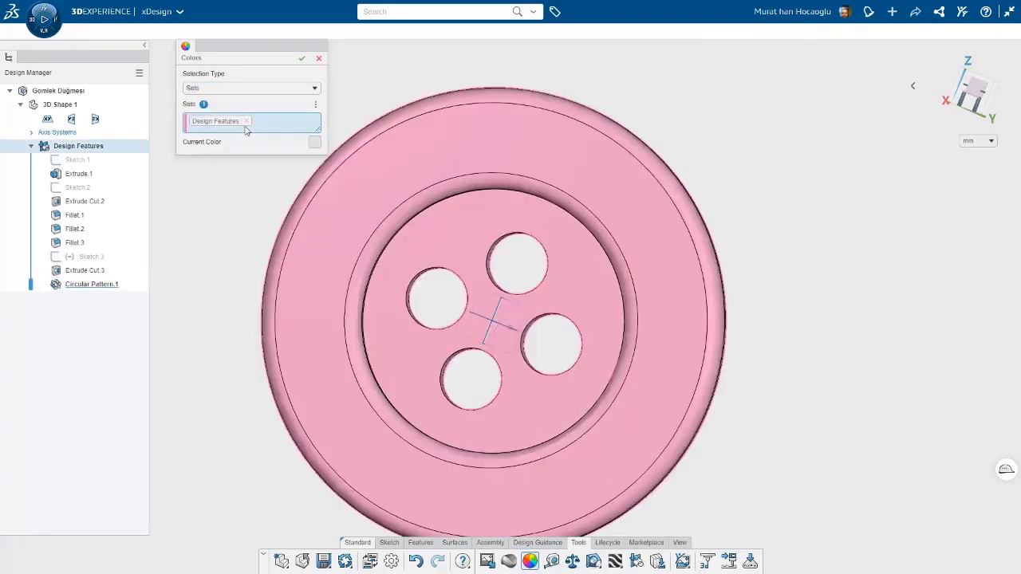
left_click(314, 143)
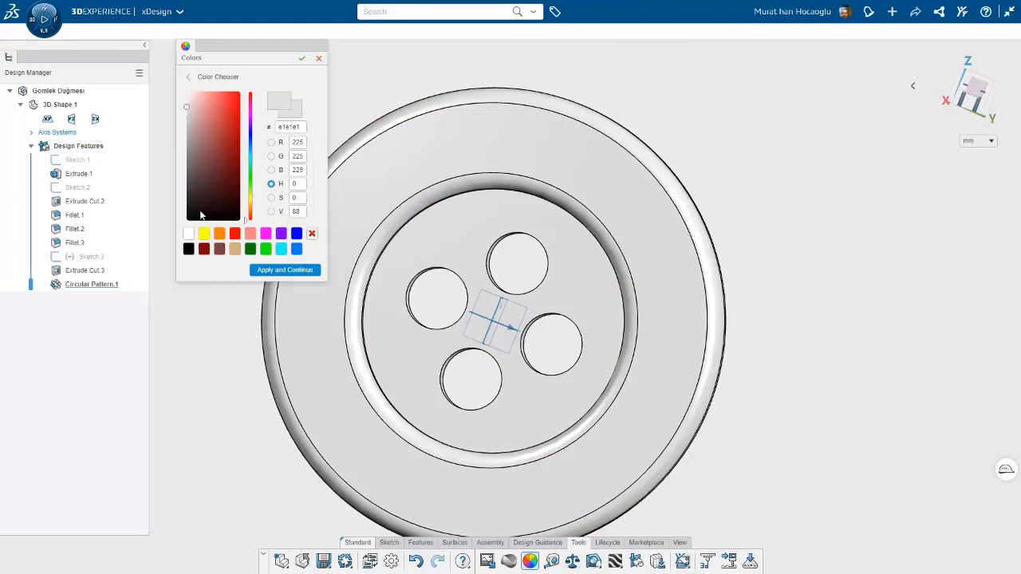
left_click_drag(202, 216, 198, 224)
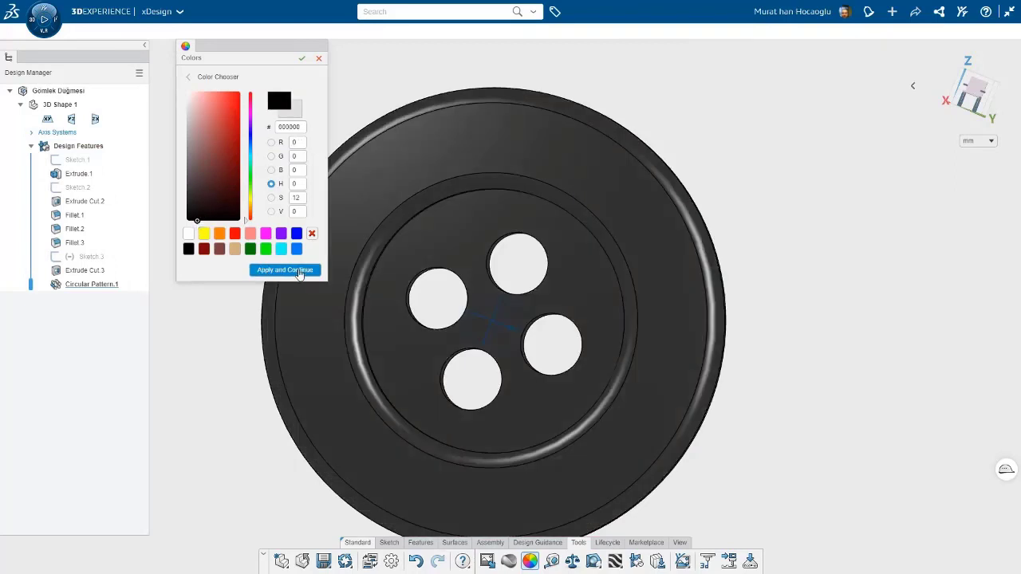
left_click(299, 270)
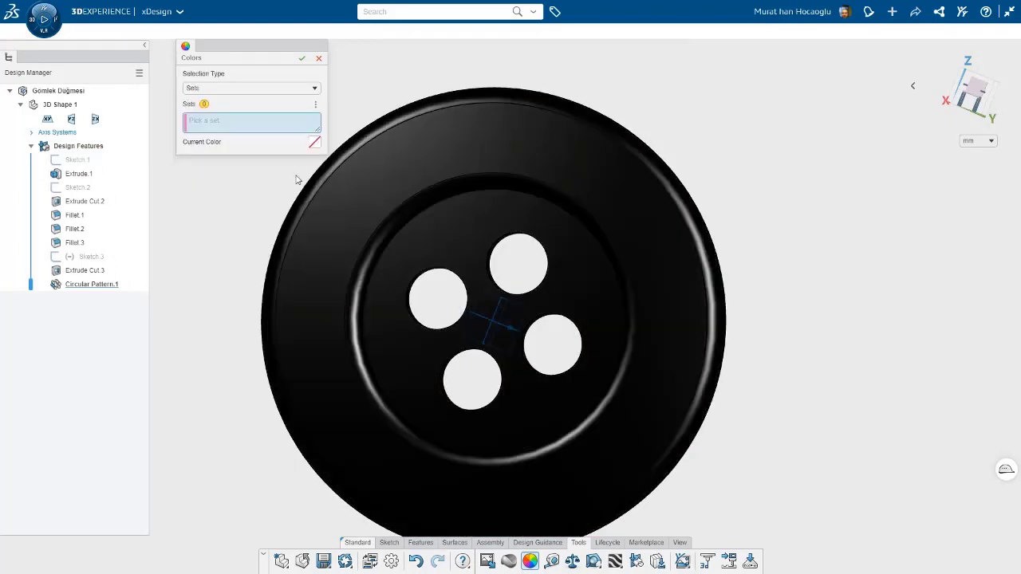
left_click(303, 59)
scroll(456, 266, "down", 3)
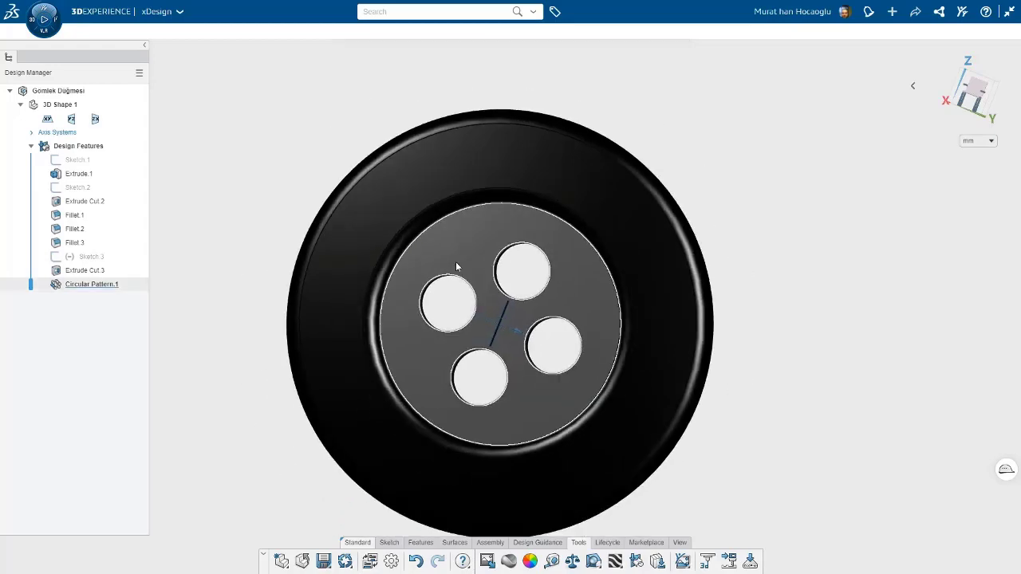
middle_click_drag(501, 328, 695, 317)
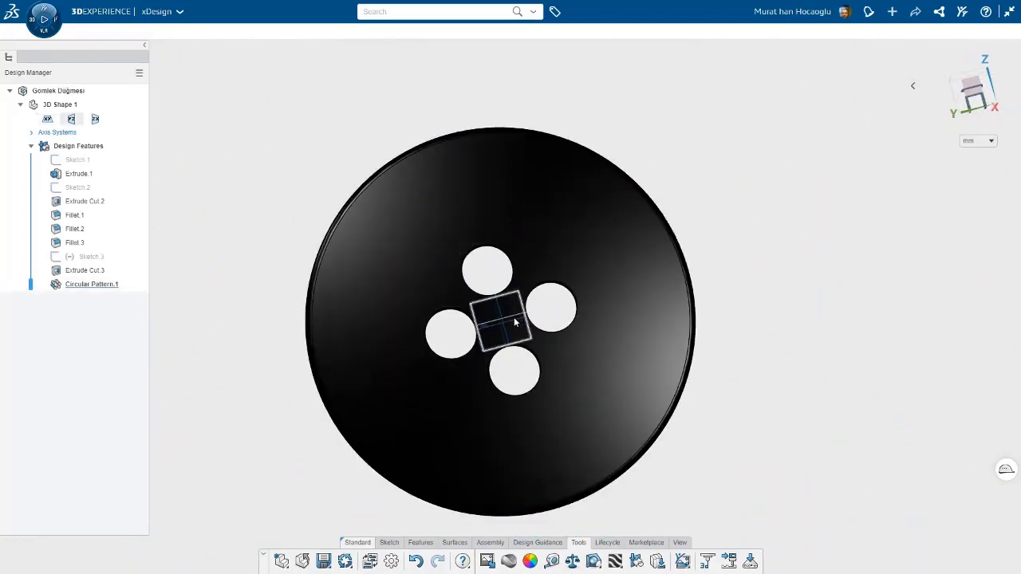
scroll(277, 244, "up", 2)
scroll(470, 287, "down", 2)
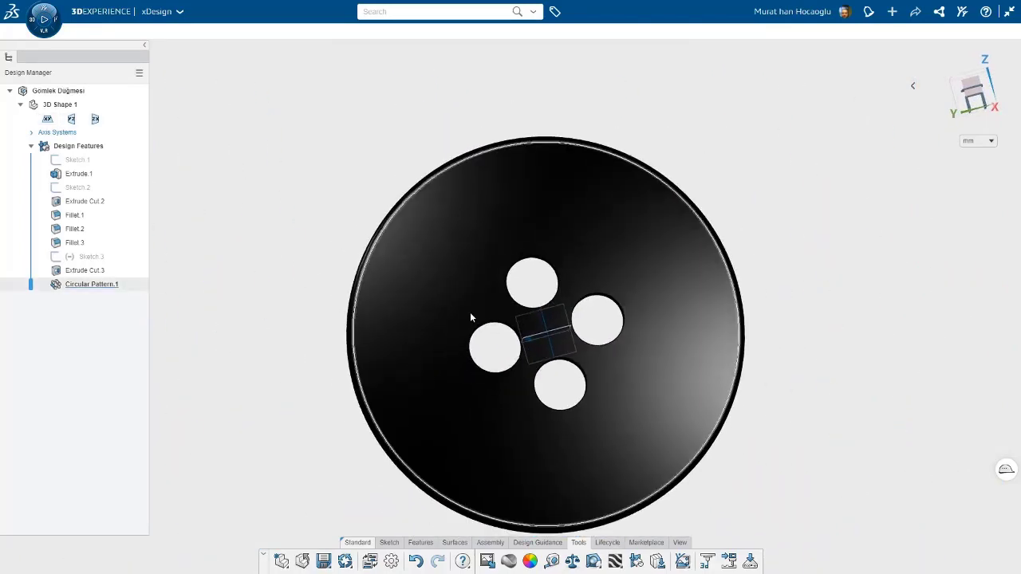
middle_click_drag(576, 333, 825, 325)
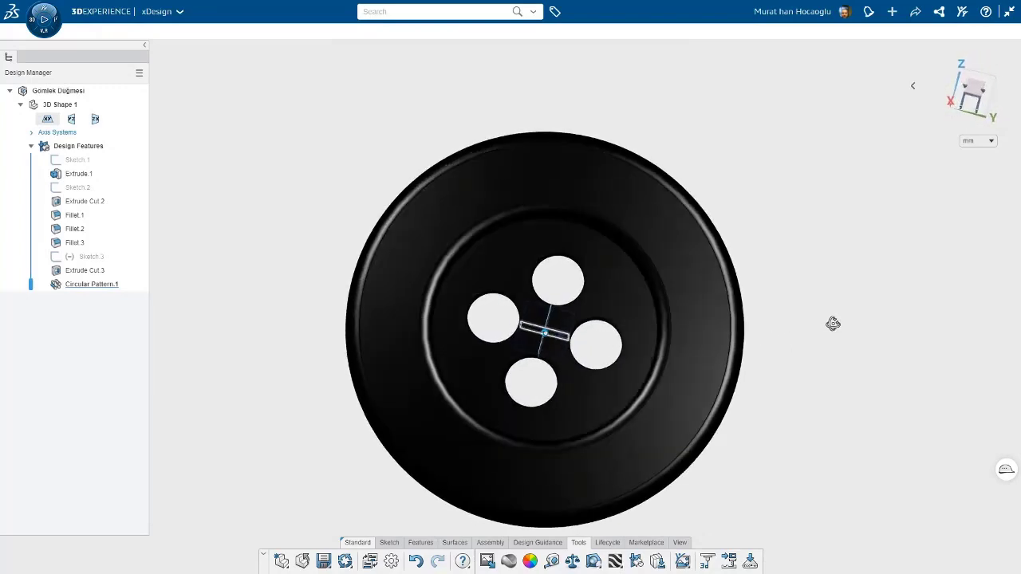